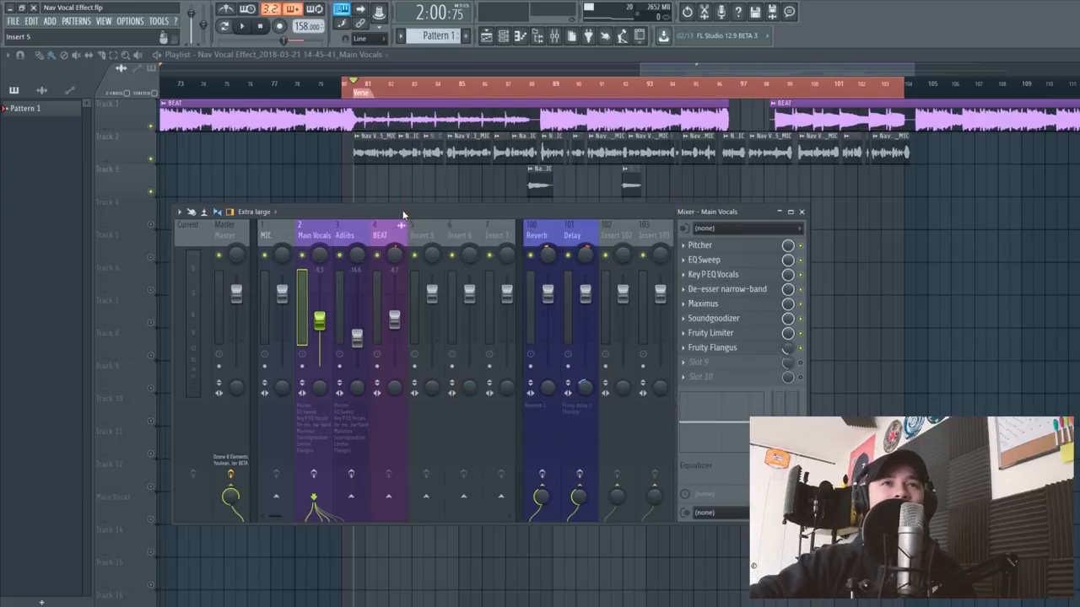
# - Play the mix, check what feeds the Reverb and Delay buses, view the Delay bus effects and return to the Main Vocals chain
pyautogui.moveTo(403, 212); pyautogui.dragTo(421, 212)
pyautogui.press('space')
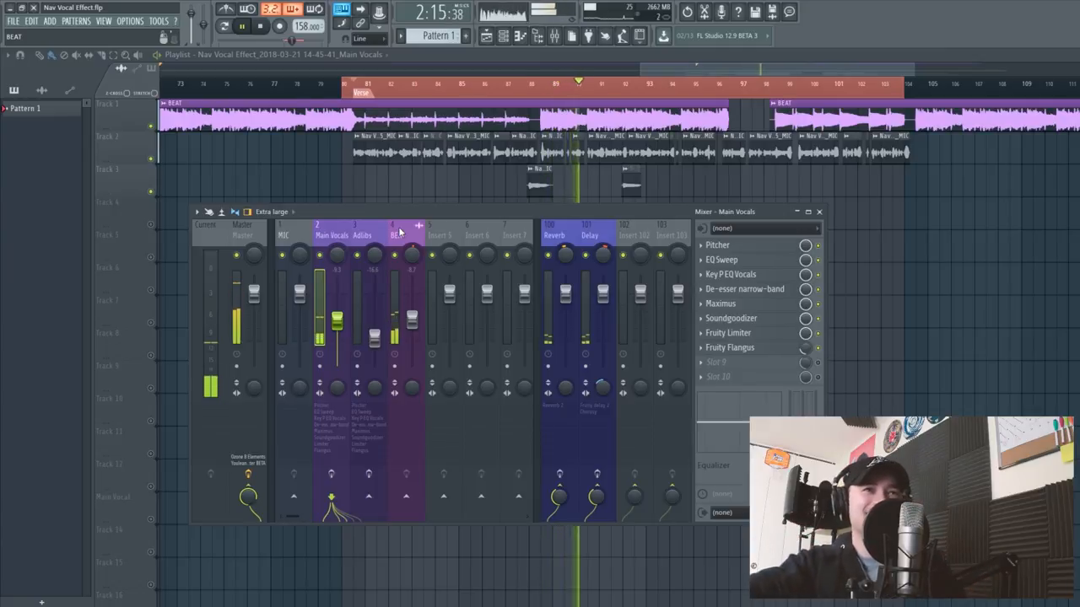
pyautogui.click(369, 474)
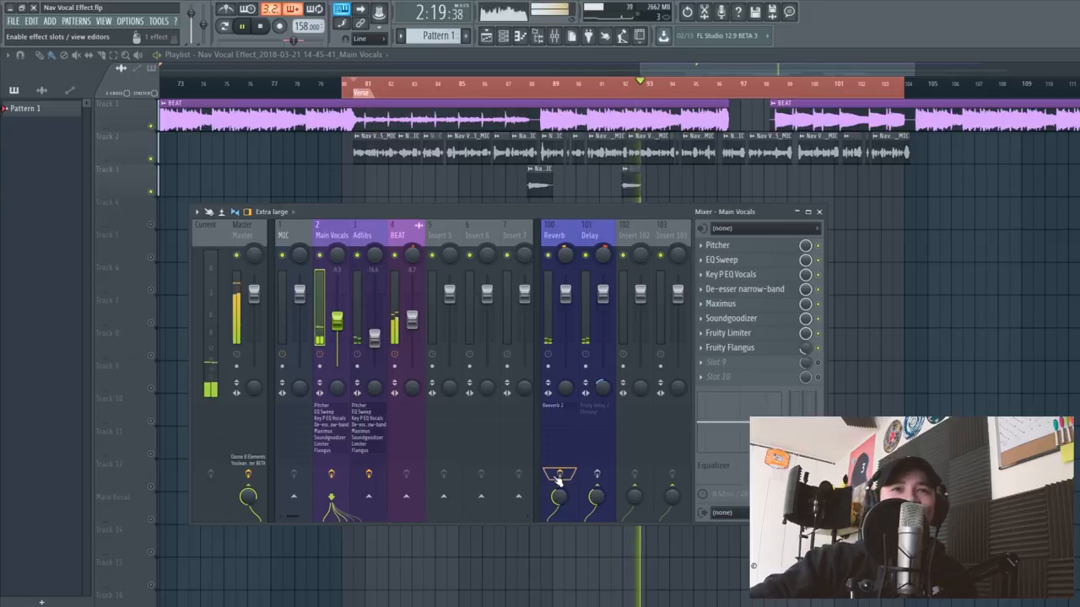
pyautogui.click(594, 477)
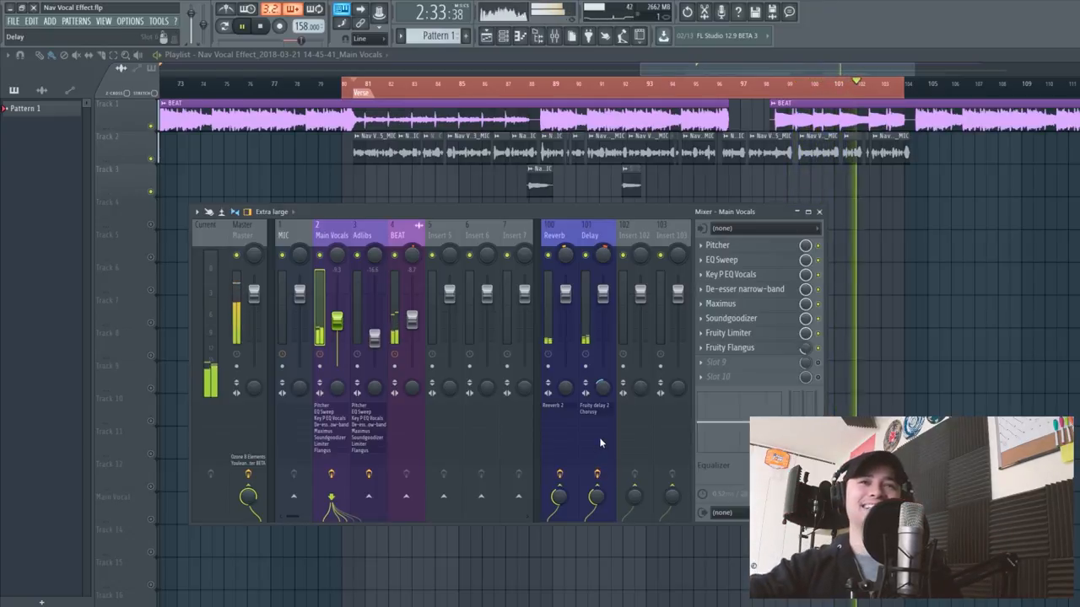
pyautogui.press('space')
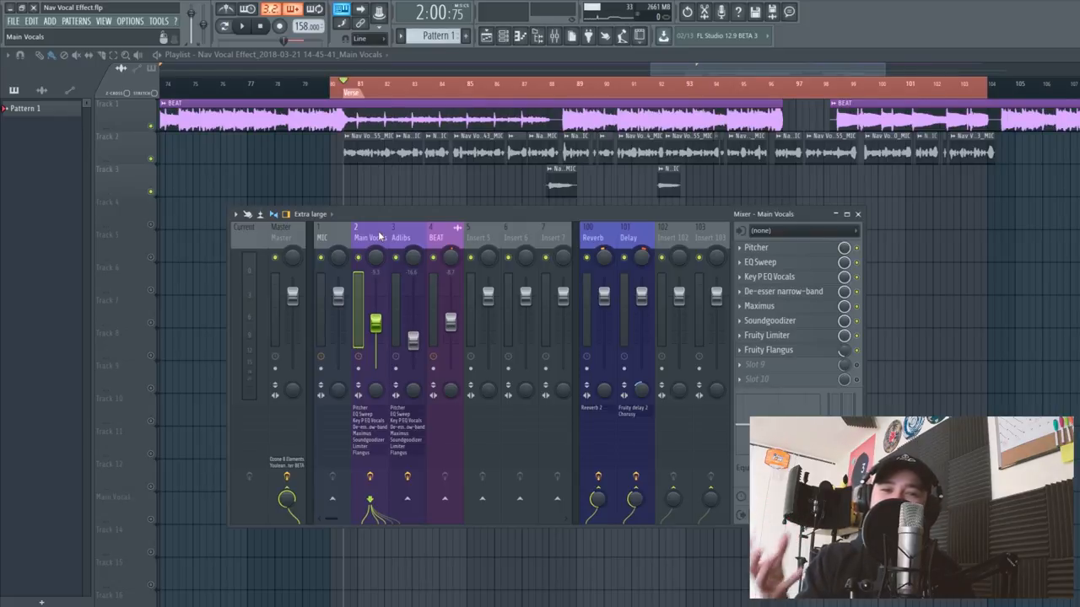
pyautogui.click(637, 426)
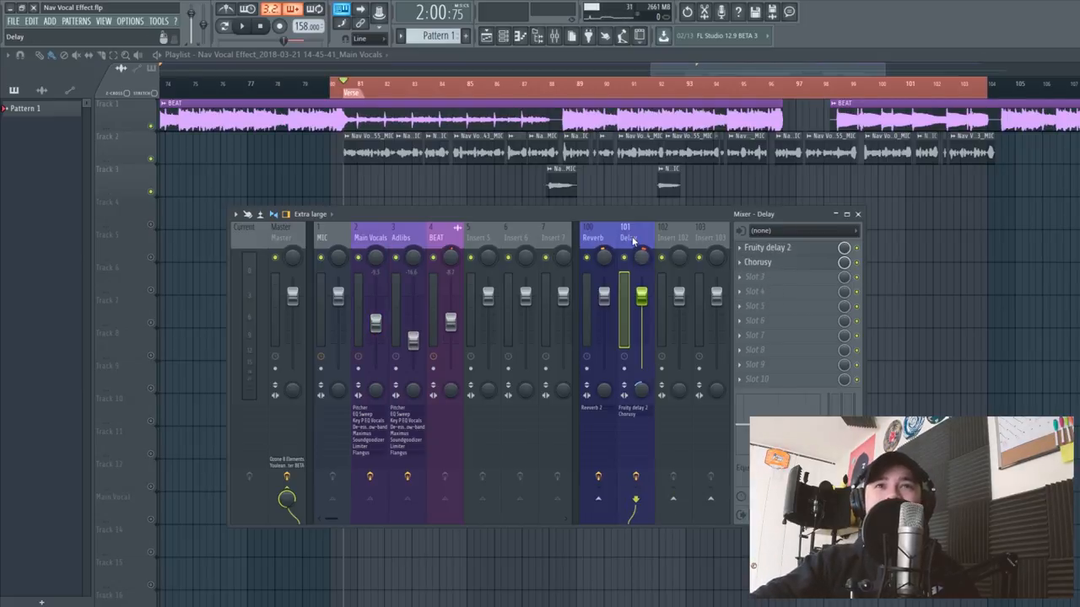
pyautogui.click(364, 243)
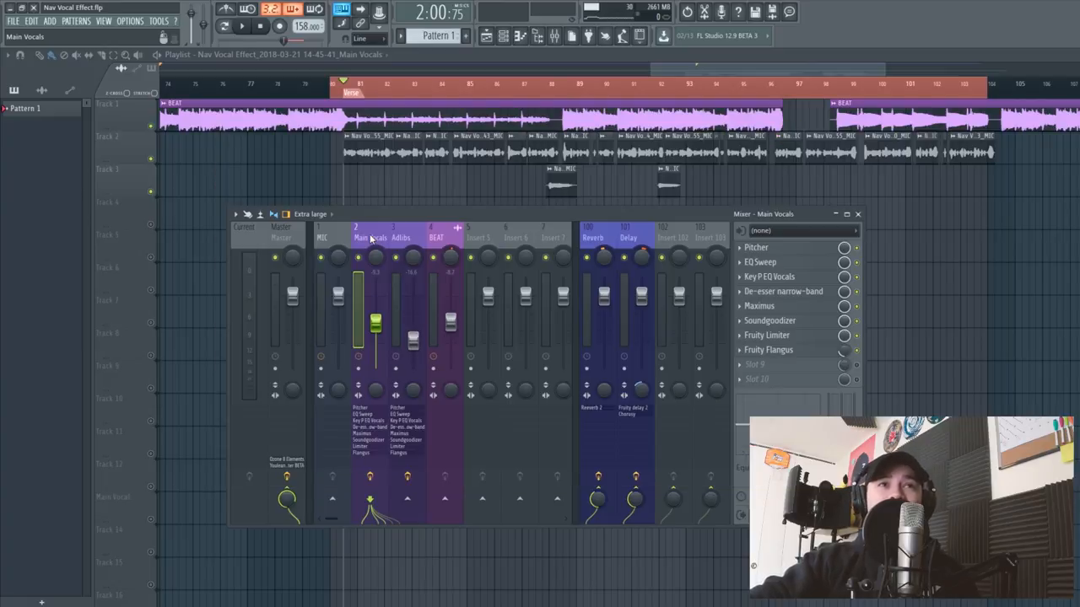
# - Open and reposition the settings of two Main Vocals clips, then dismiss them
pyautogui.doubleClick(402, 156)
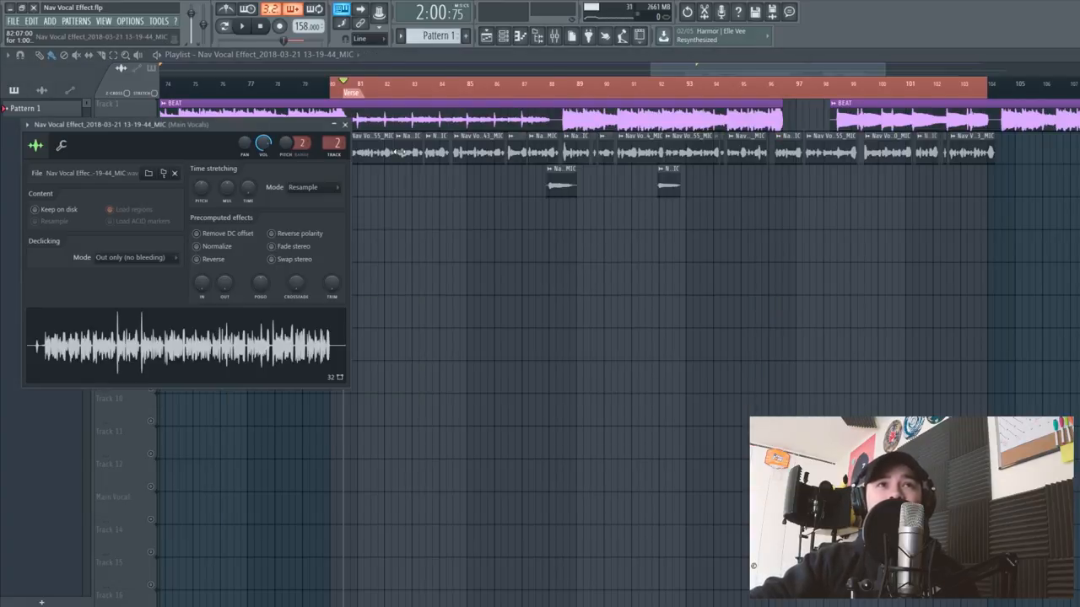
pyautogui.moveTo(334, 128); pyautogui.dragTo(428, 182)
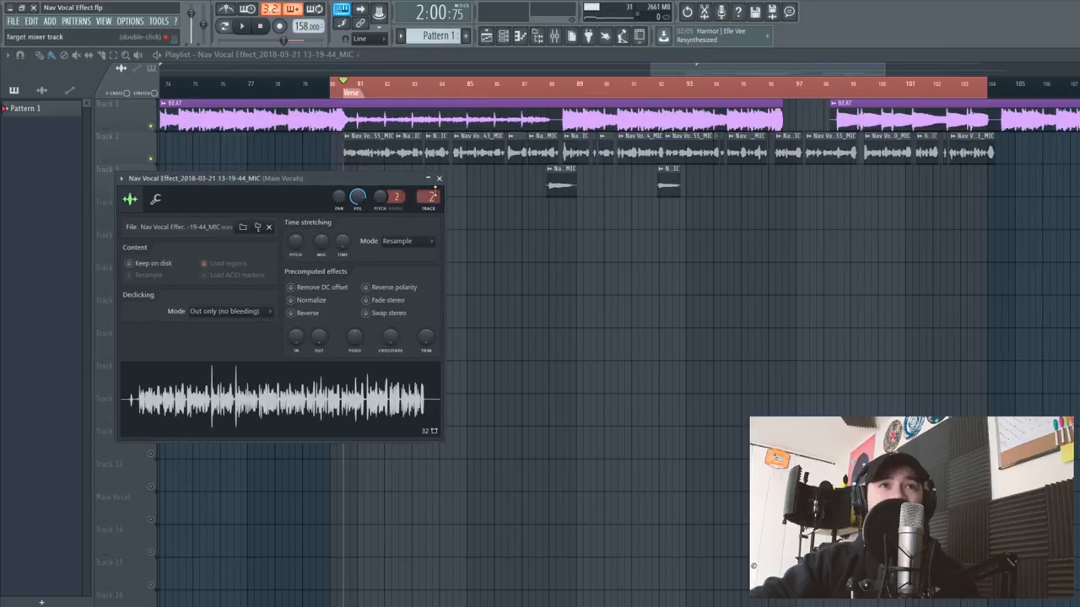
pyautogui.click(554, 36)
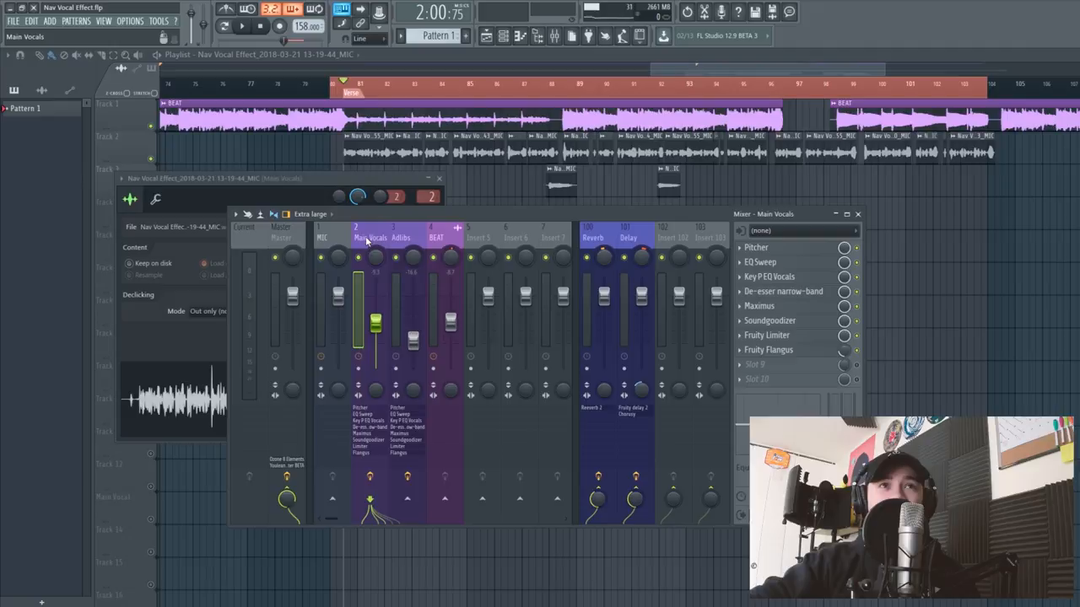
pyautogui.doubleClick(377, 151)
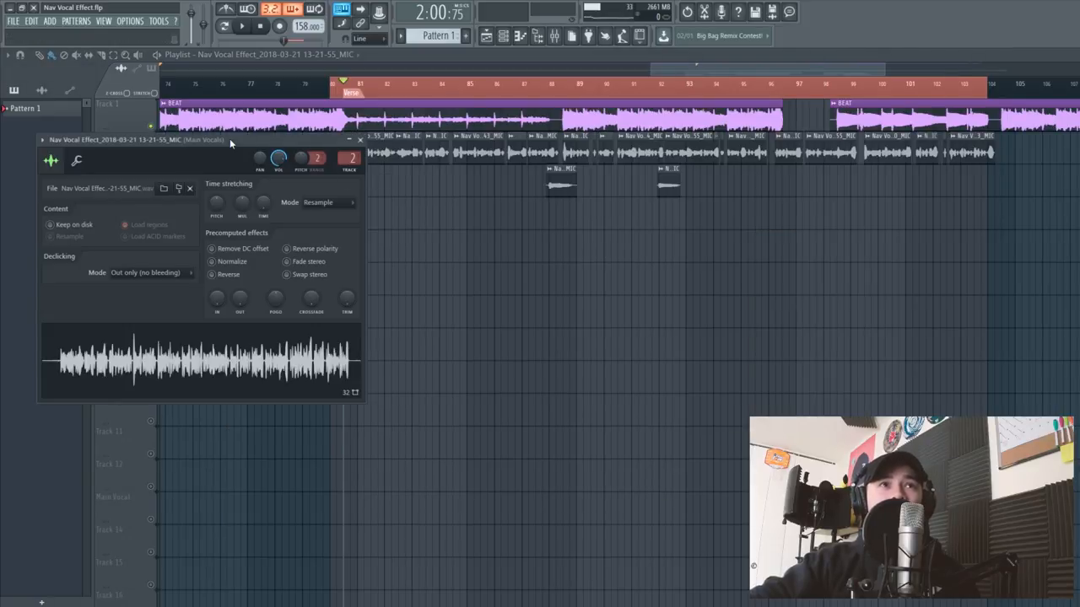
pyautogui.moveTo(229, 143); pyautogui.dragTo(283, 193)
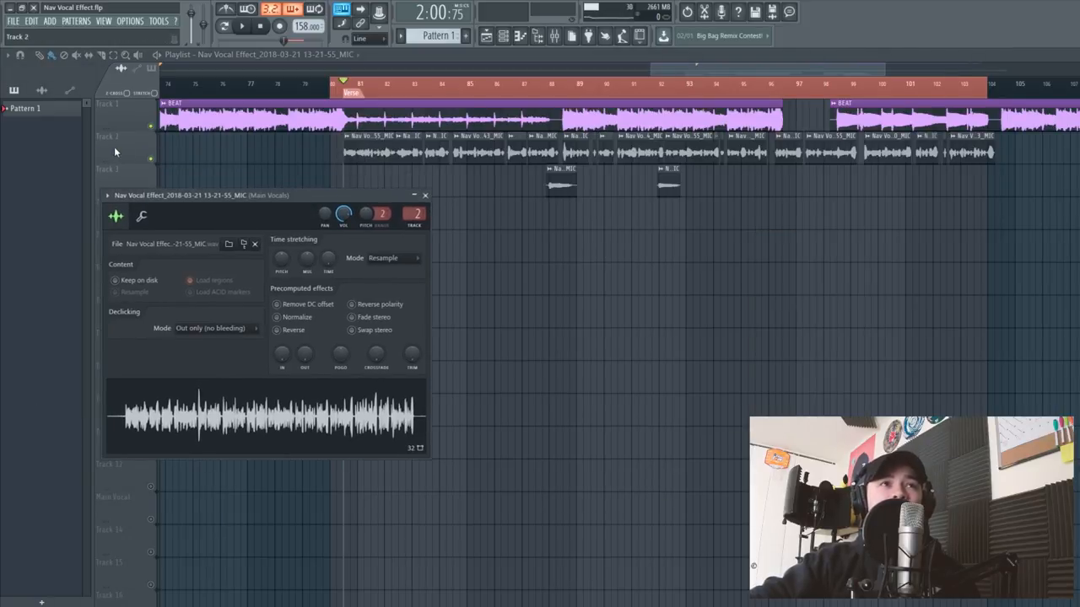
pyautogui.press('Escape')
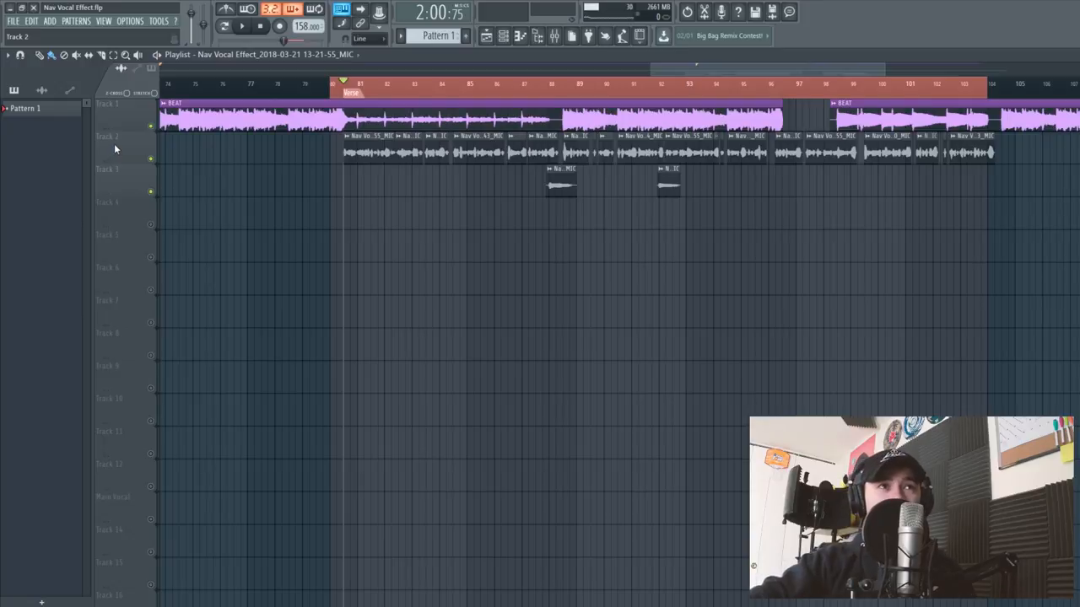
# - Name playlist track 2 'Main Vocals' and colour it blue
pyautogui.doubleClick(115, 149)
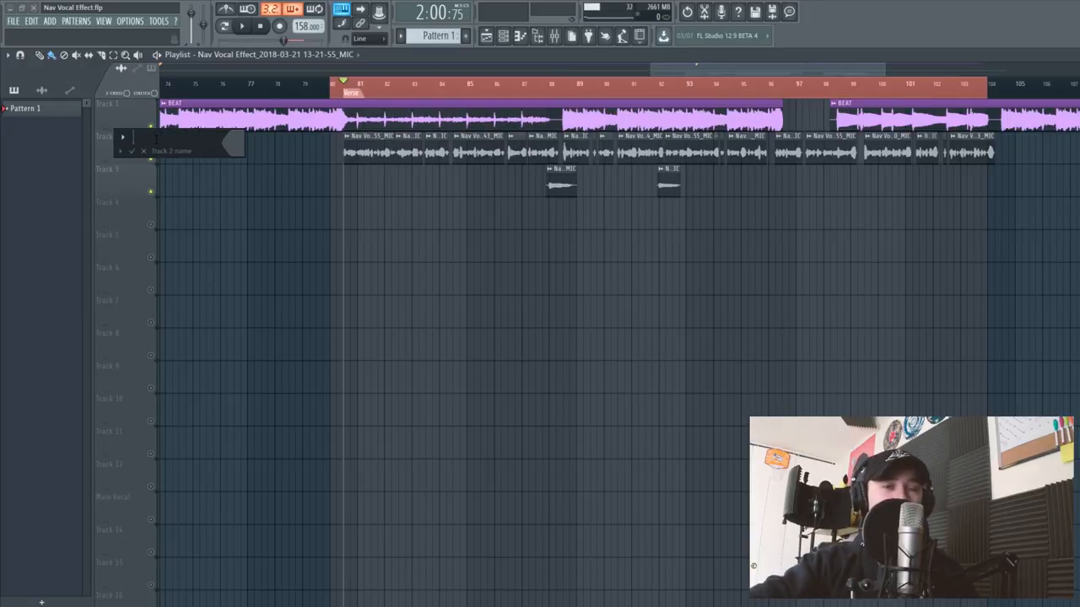
pyautogui.write('Main Vocals')
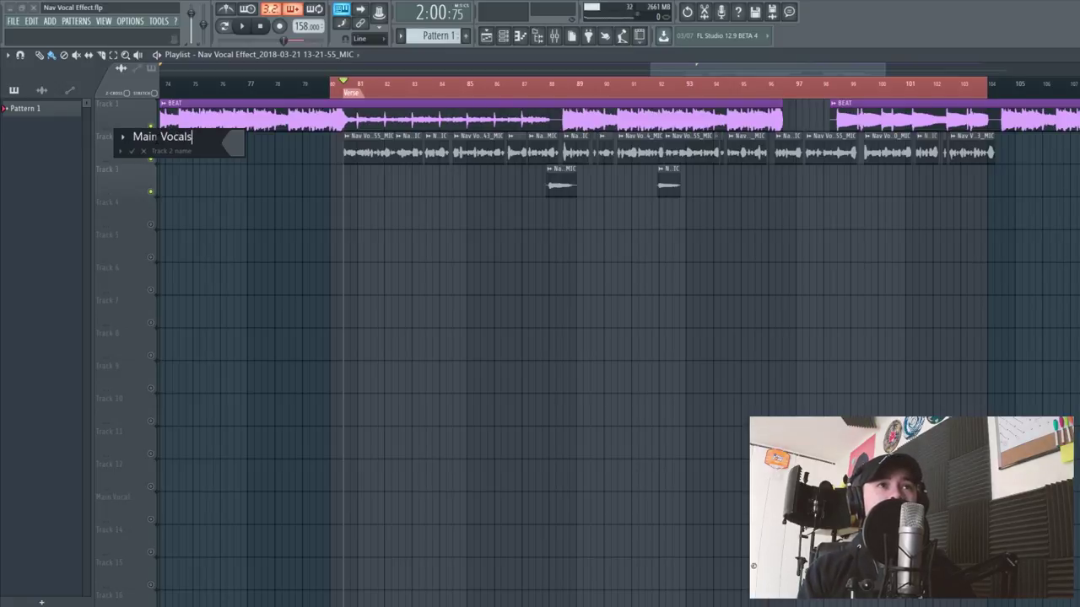
pyautogui.press('Return')
pyautogui.press('F2')
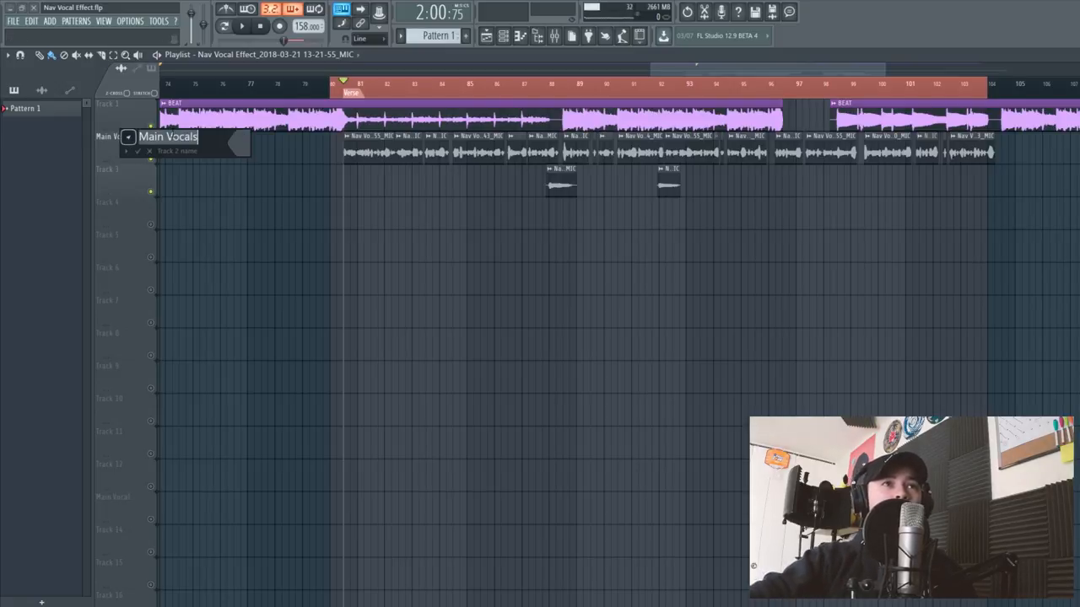
pyautogui.click(244, 148)
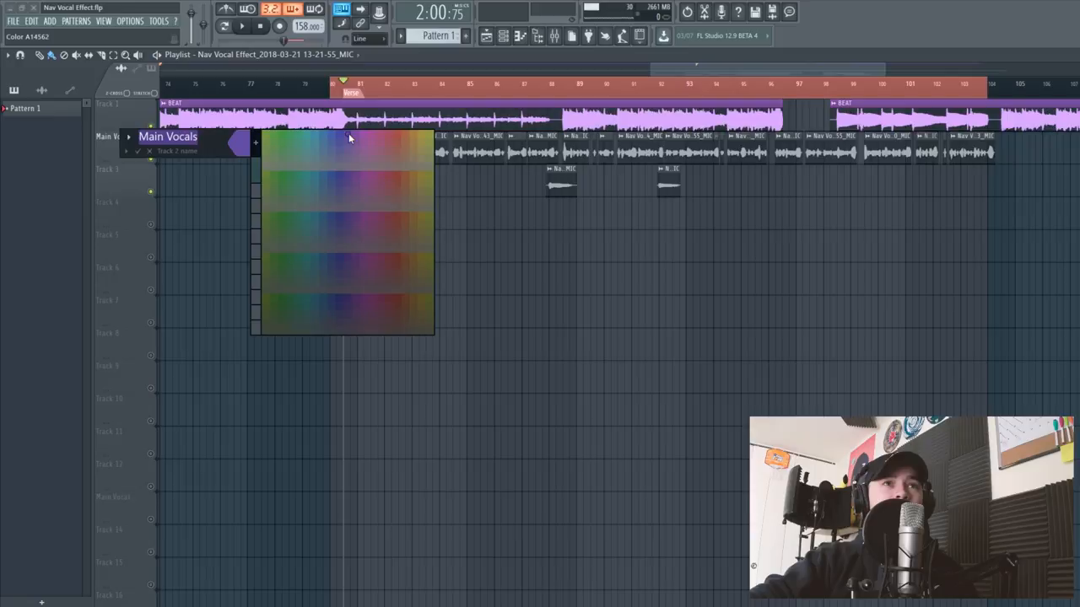
pyautogui.click(337, 132)
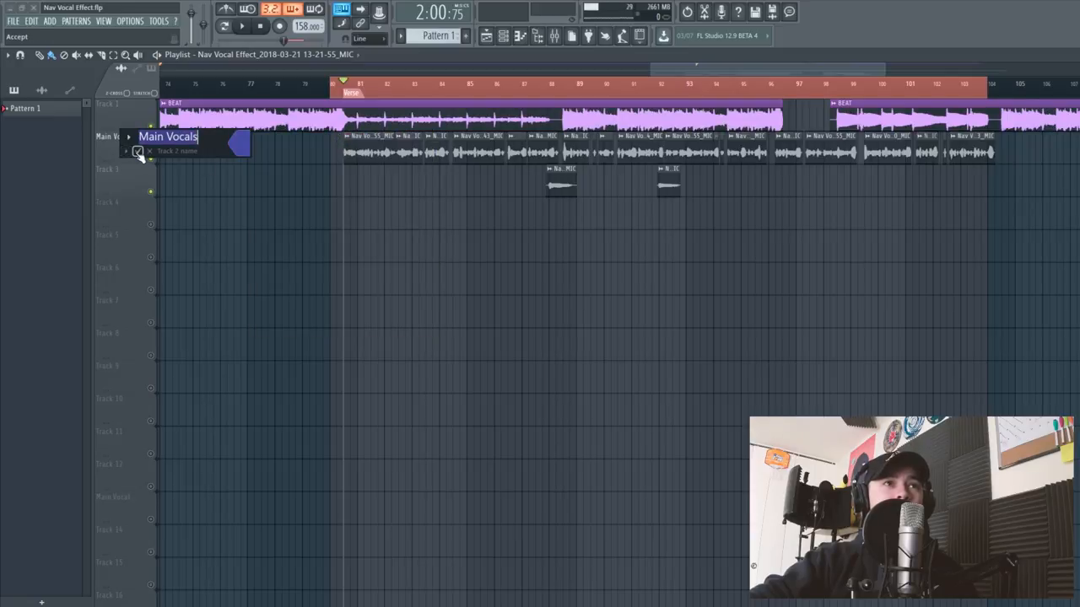
pyautogui.click(137, 152)
# - Name playlist track 3 'Adlibs' and colour it blue
pyautogui.press('F2')
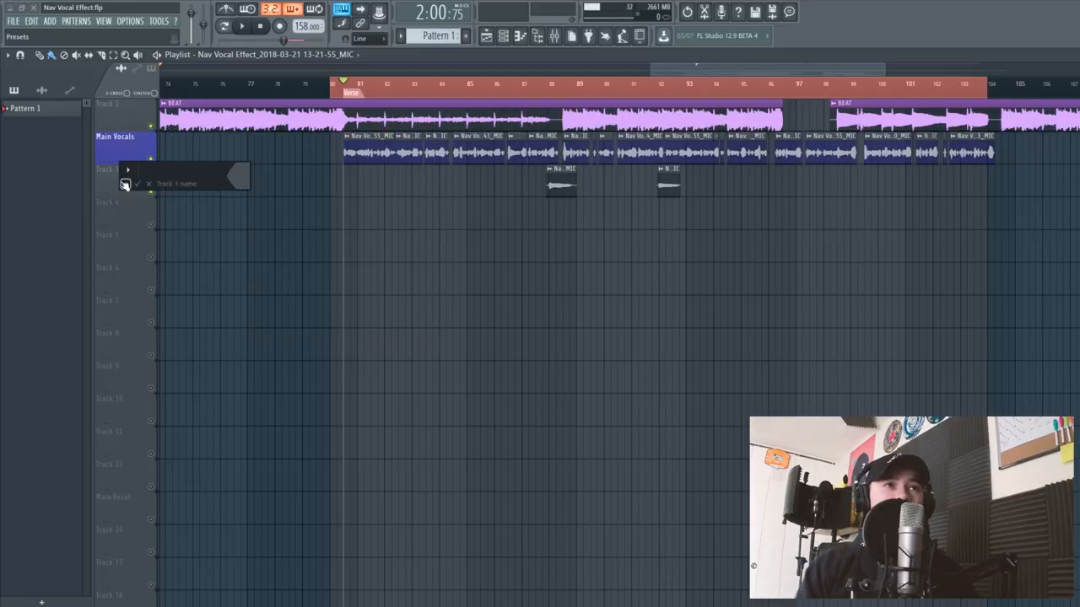
pyautogui.write('Adlibs')
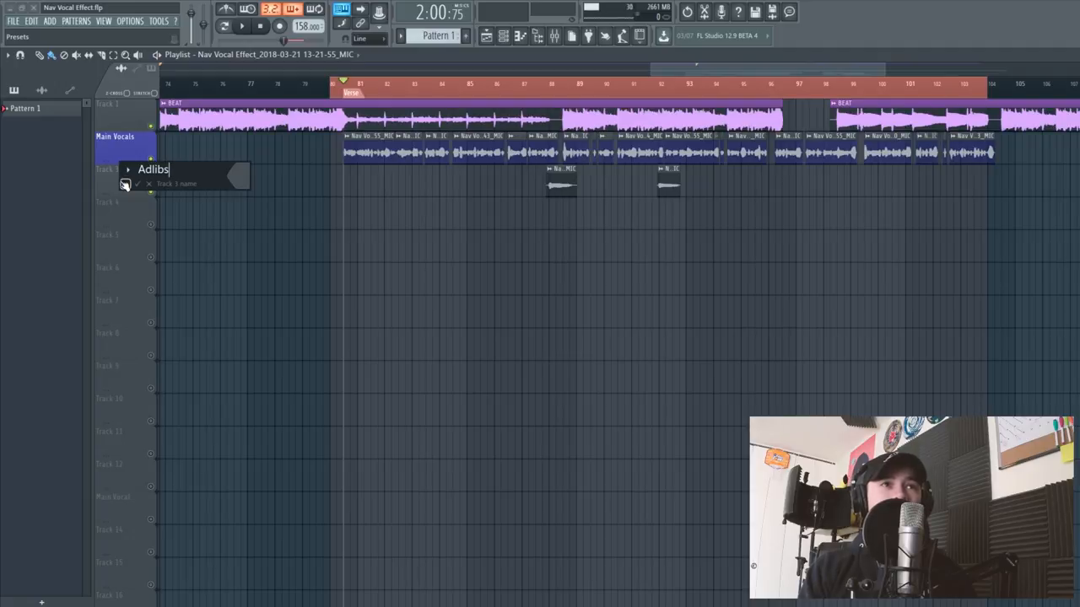
pyautogui.click(238, 176)
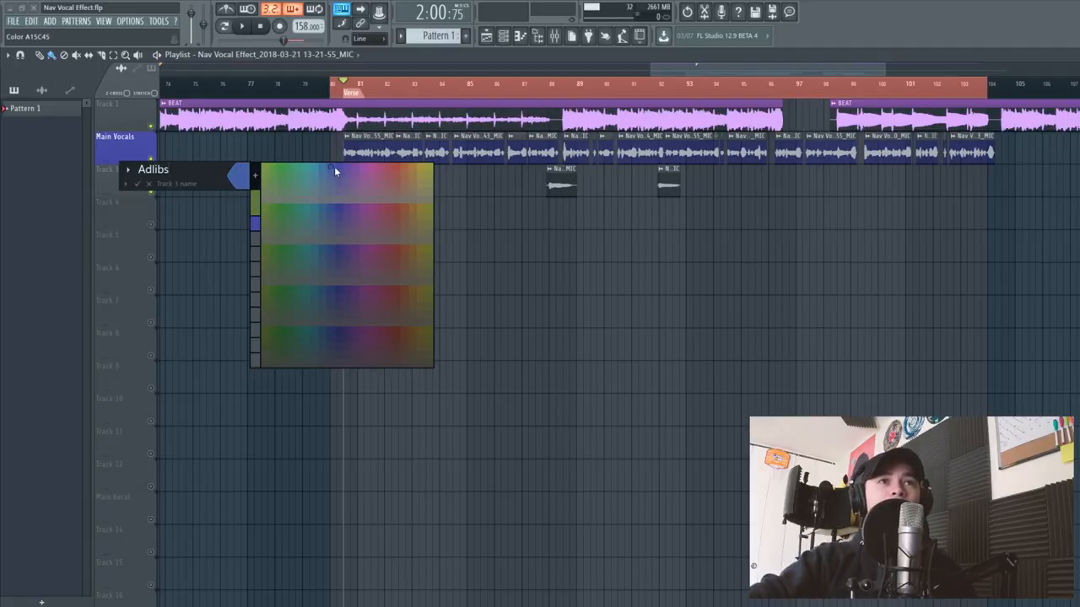
pyautogui.click(333, 169)
pyautogui.click(138, 183)
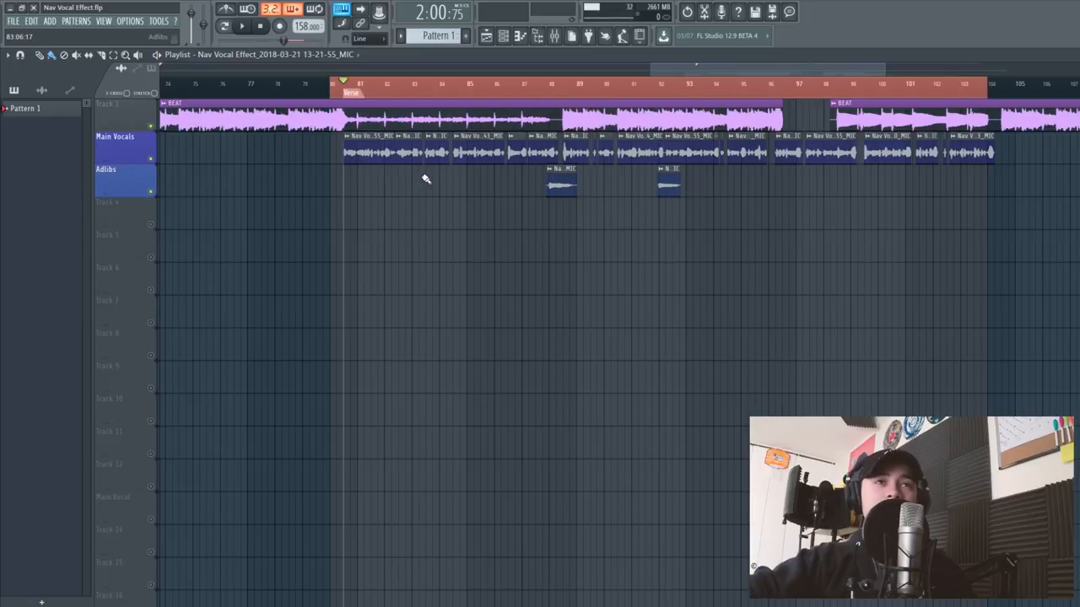
# - From a Main Vocals clip, bring up the mixer and show the Pitcher effect tuned to C# minor
pyautogui.doubleClick(384, 151)
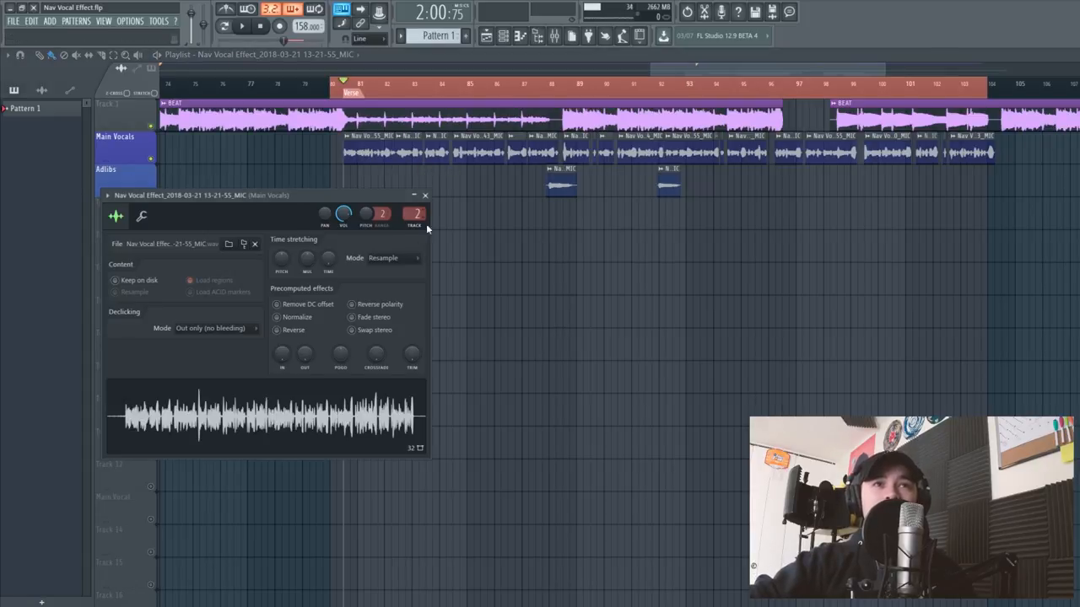
pyautogui.click(554, 36)
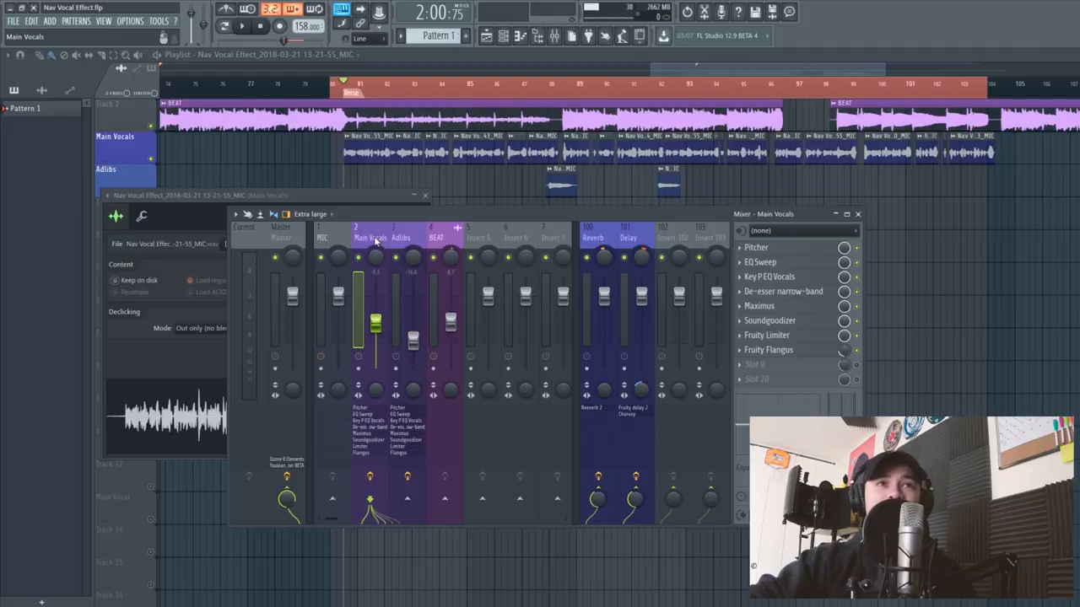
pyautogui.click(363, 410)
pyautogui.moveTo(596, 242); pyautogui.dragTo(600, 233)
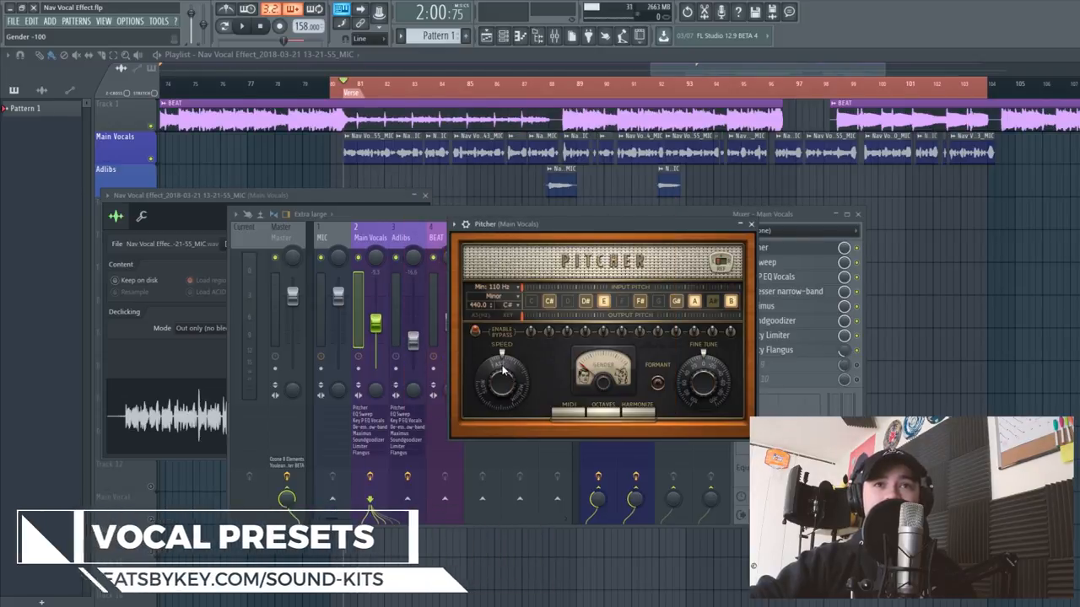
# - Close Pitcher and switch off EQ Sweep, Key P EQ, De-esser, Maximus and Soundgoodizer on Main Vocals
pyautogui.click(751, 224)
pyautogui.click(856, 261)
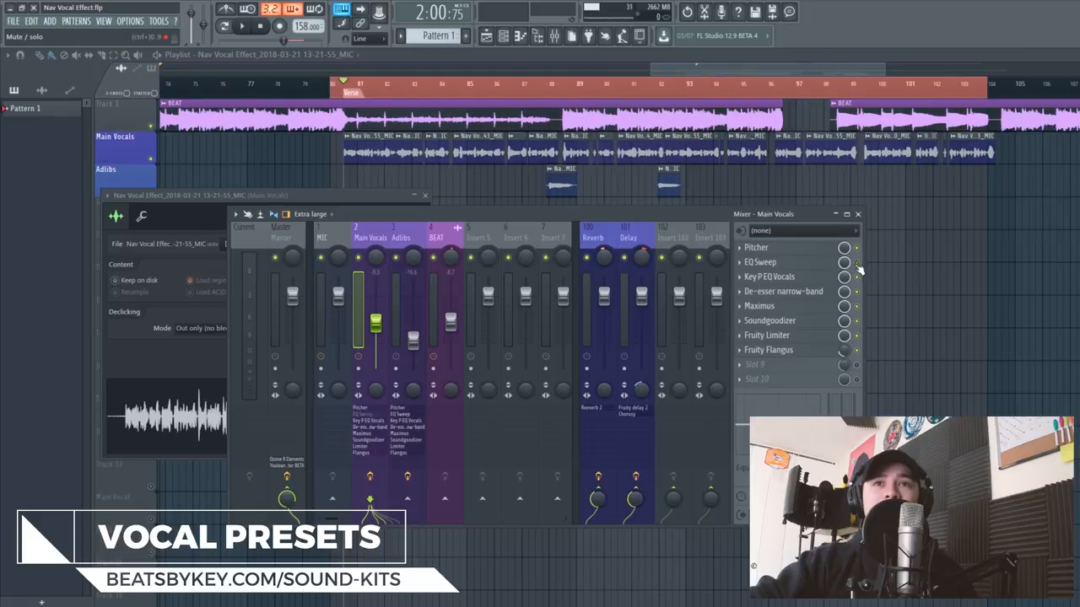
pyautogui.click(857, 291)
pyautogui.click(857, 307)
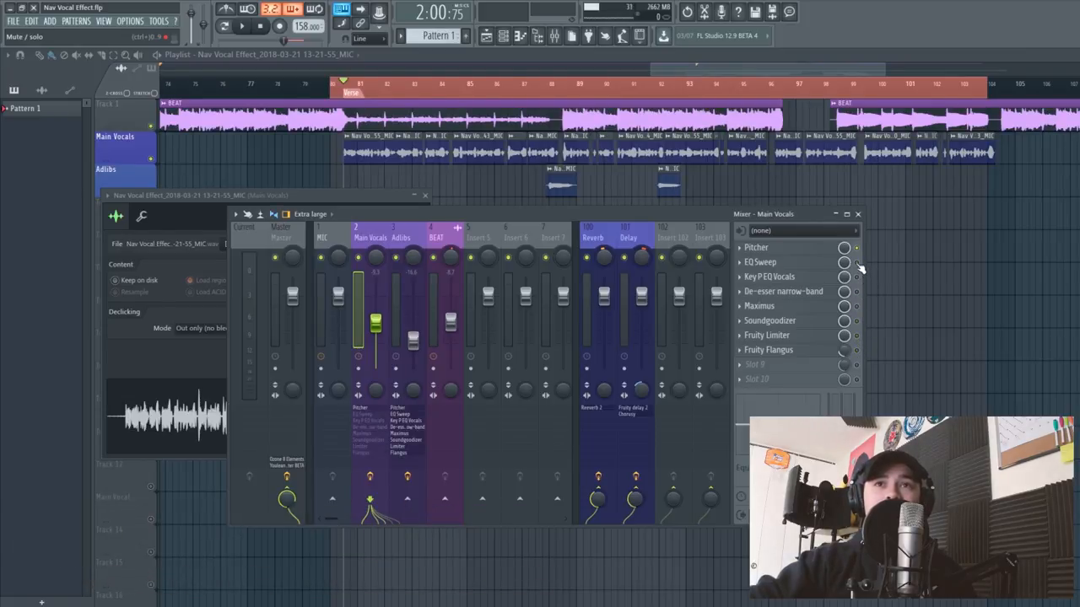
# - In EQ Sweep, boost band 2 into a tall 130 Hz peak and undo it
pyautogui.click(772, 263)
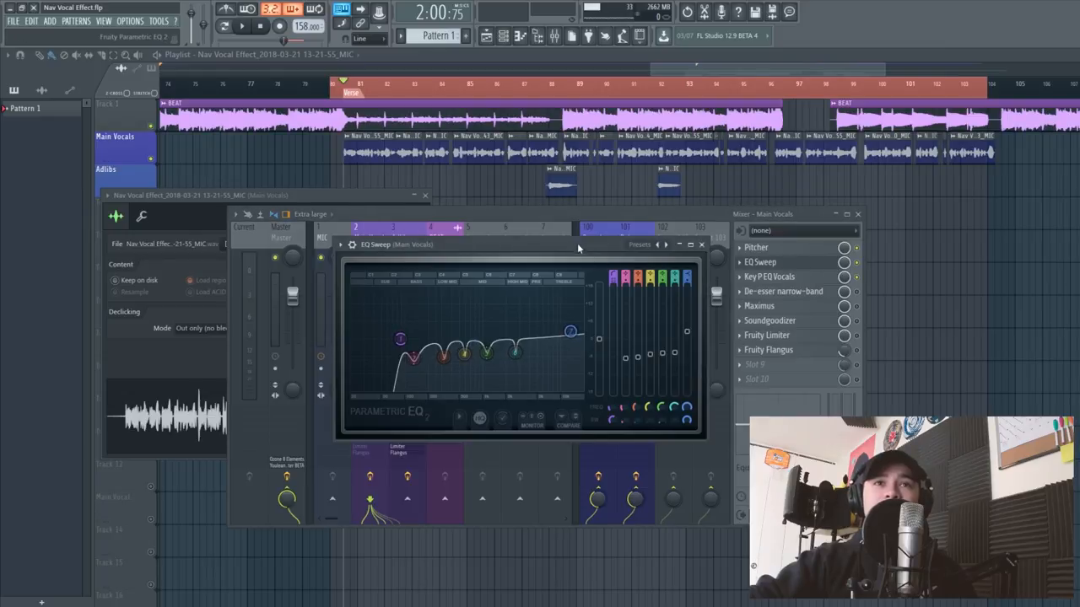
pyautogui.moveTo(577, 251)
pyautogui.mouseDown()
pyautogui.moveTo(525, 213)
pyautogui.moveTo(555, 234)
pyautogui.mouseUp()
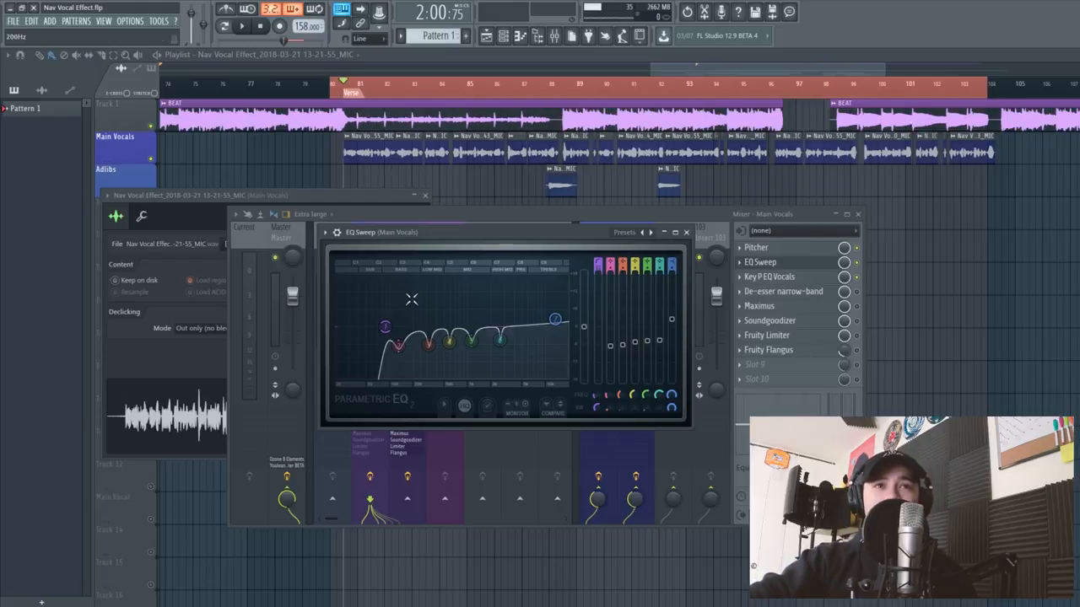
pyautogui.moveTo(611, 346); pyautogui.dragTo(610, 272)
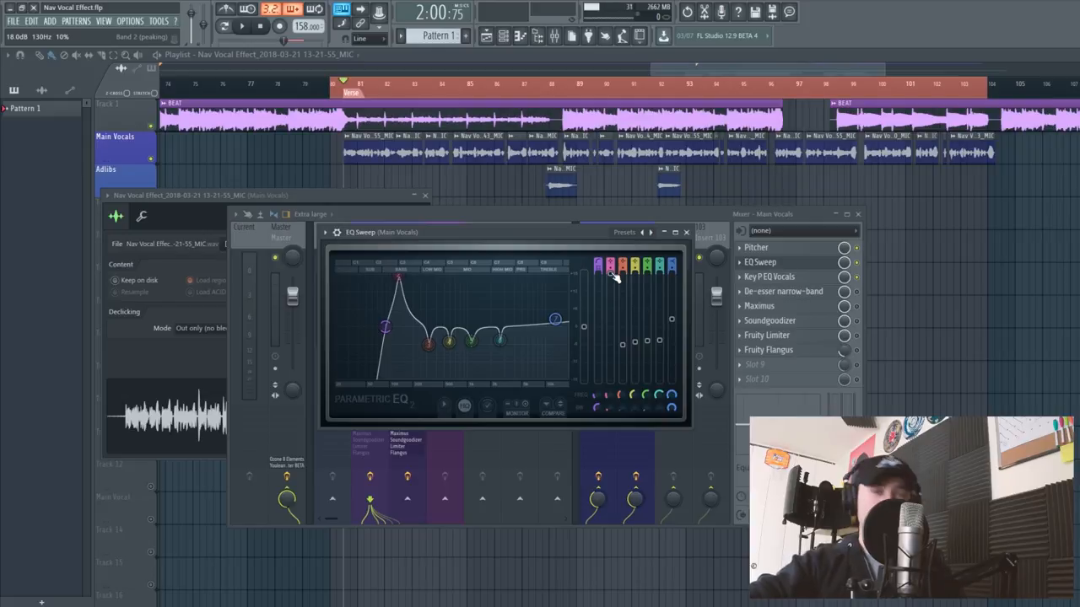
pyautogui.hotkey('ctrl', 'z')
pyautogui.moveTo(503, 235); pyautogui.dragTo(512, 251)
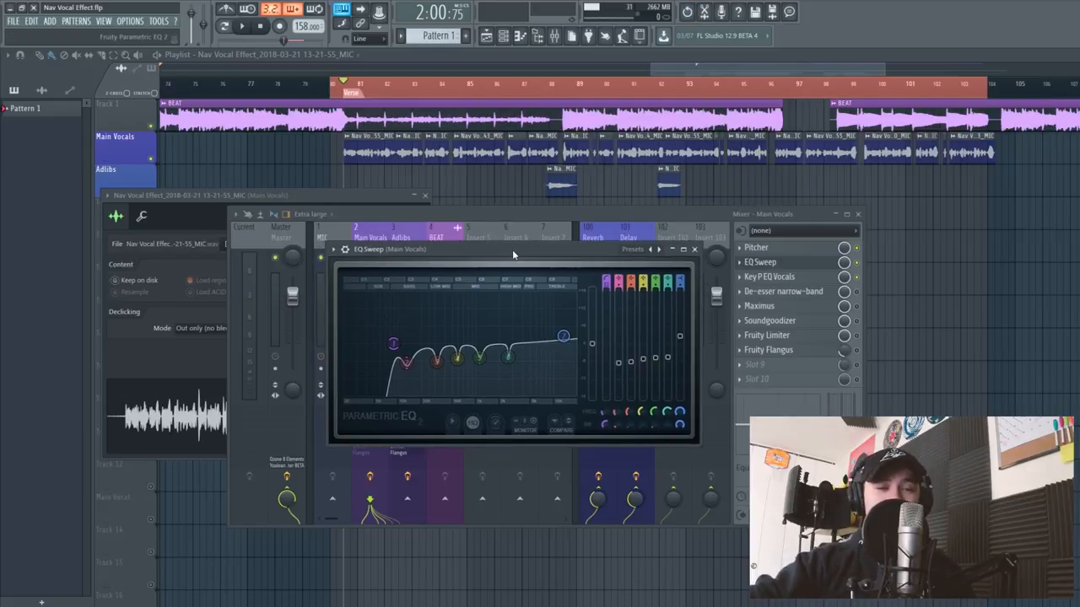
# - Swap from EQ Sweep to Key P EQ Vocals, set Band 1's low cut to the steepest slope, and close it
pyautogui.click(695, 249)
pyautogui.click(770, 277)
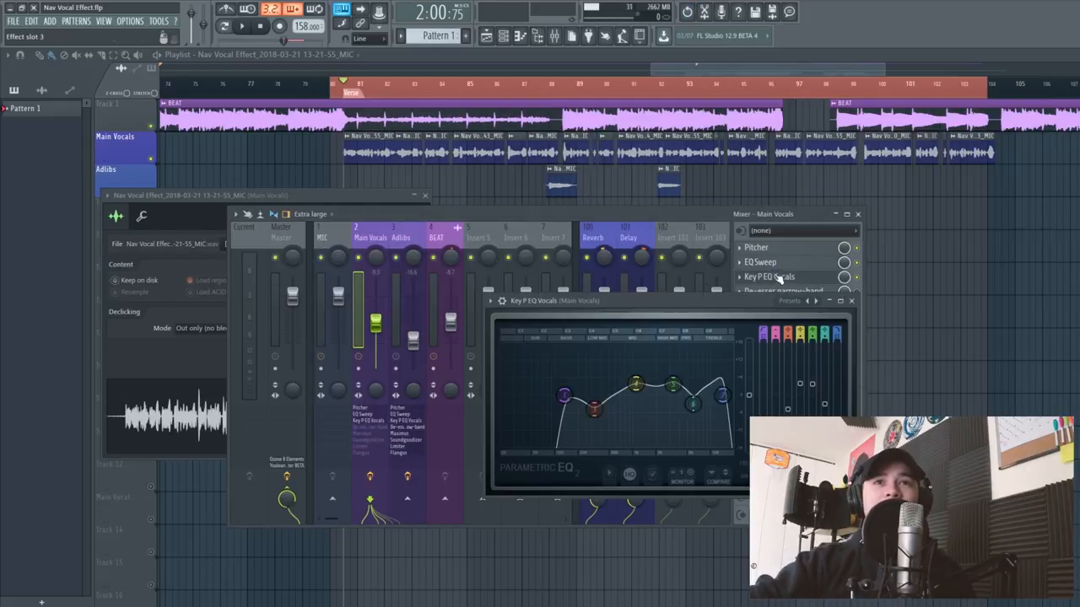
pyautogui.moveTo(730, 302); pyautogui.dragTo(519, 269)
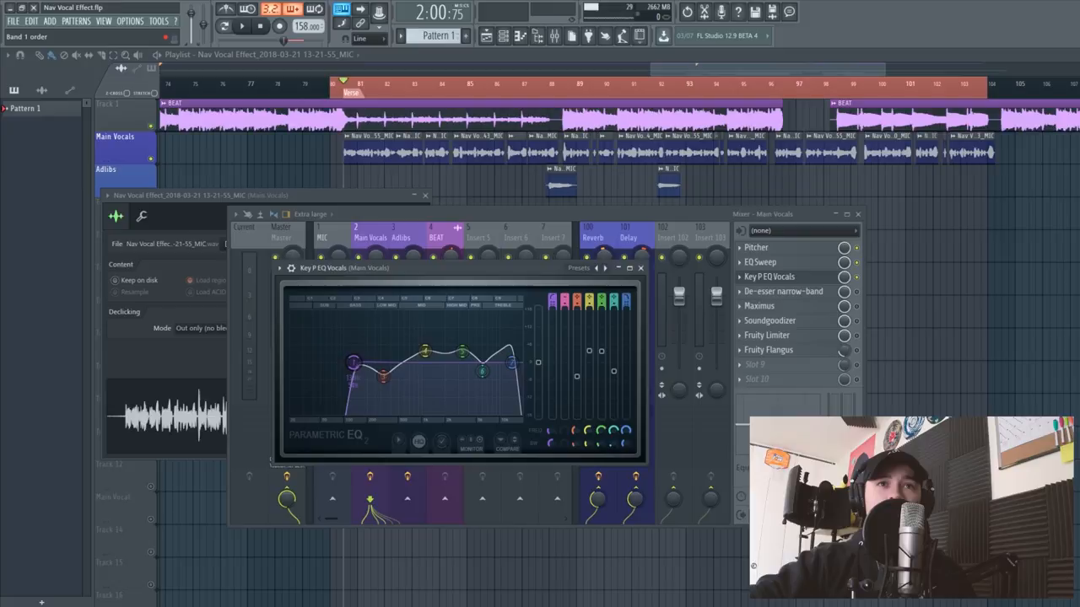
pyautogui.scroll(-2, 353, 364)
pyautogui.scroll(2, 353, 365)
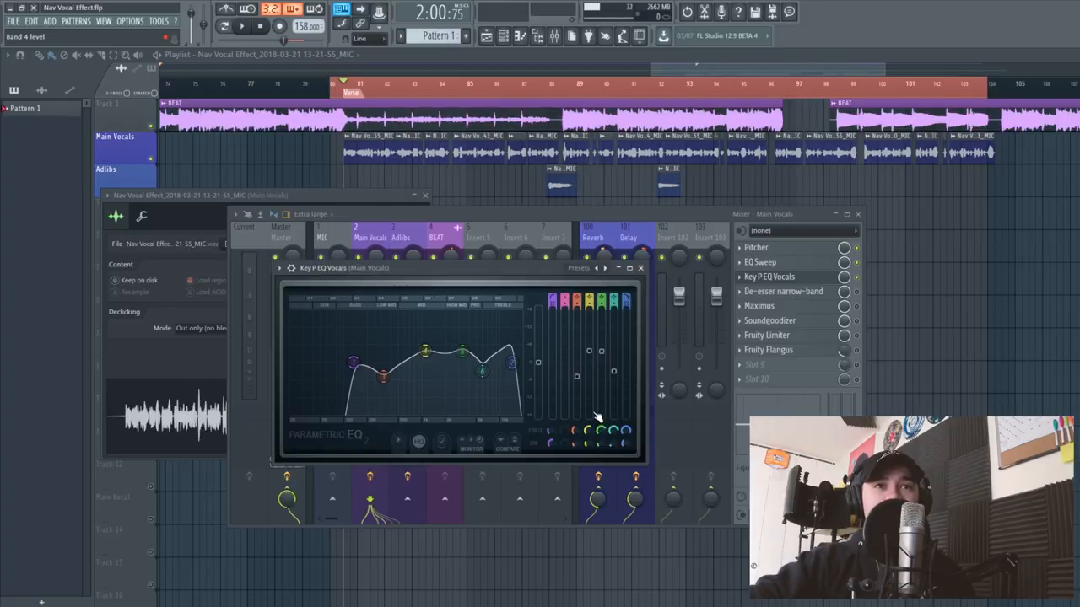
pyautogui.press('Escape')
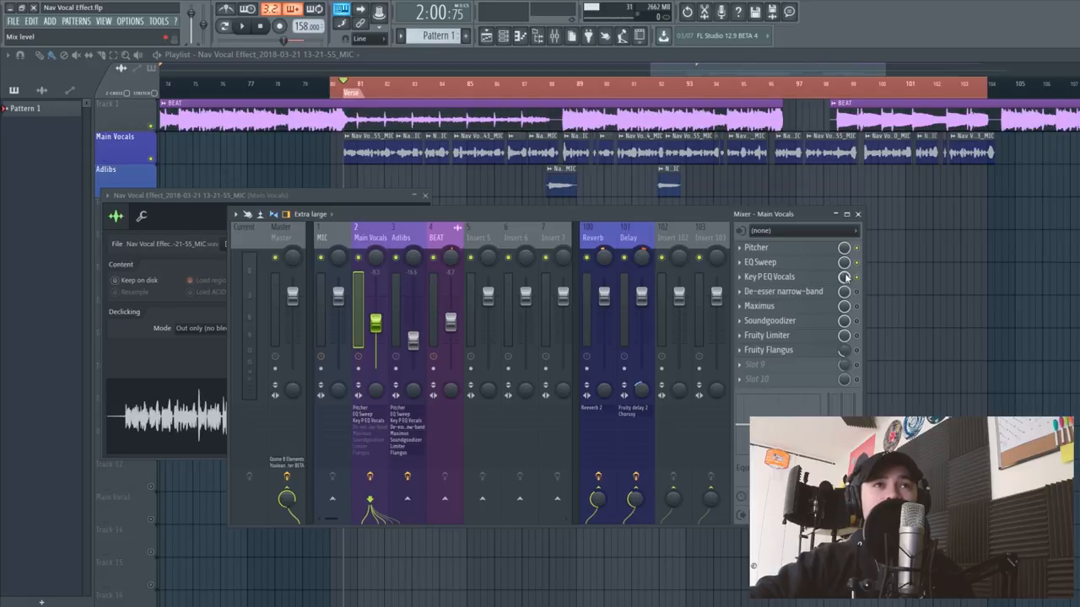
pyautogui.press('space')
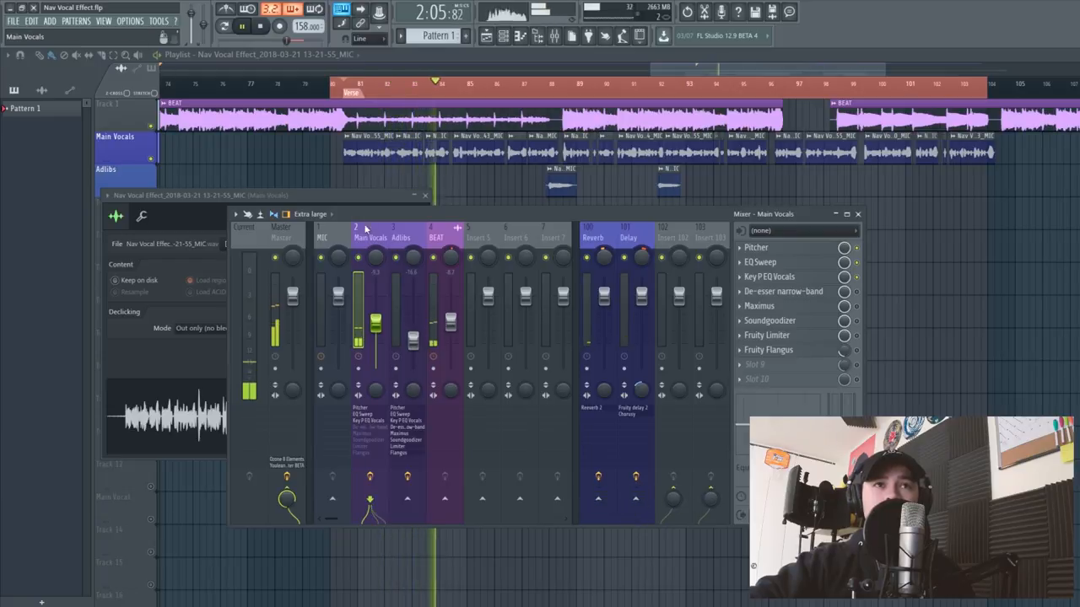
pyautogui.keyDown('ctrl'); pyautogui.click(857, 249); pyautogui.keyUp('ctrl')
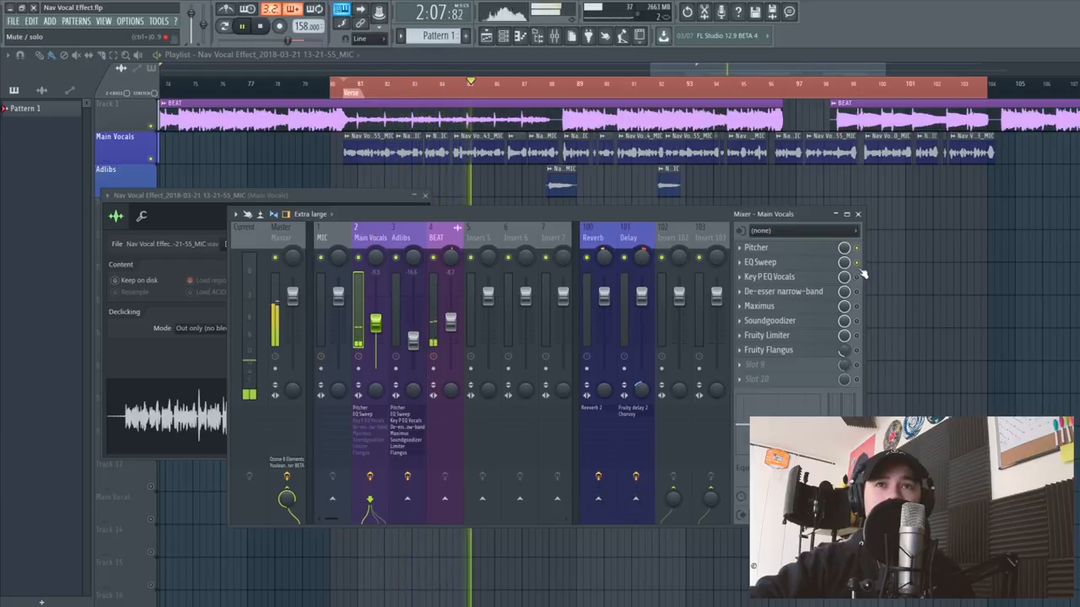
pyautogui.click(858, 250)
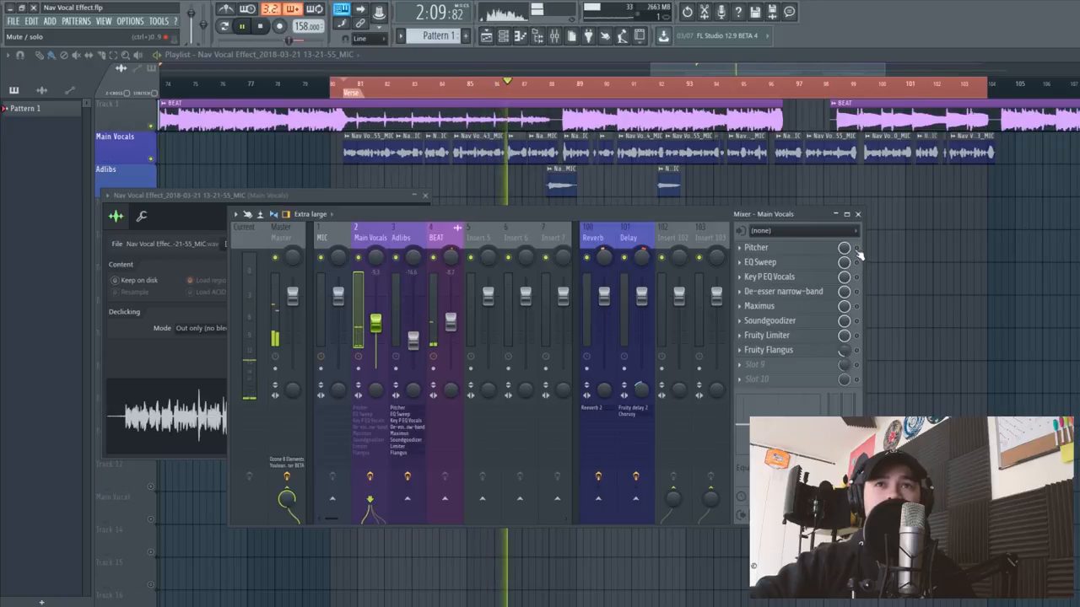
pyautogui.keyDown('ctrl'); pyautogui.click(857, 249); pyautogui.keyUp('ctrl')
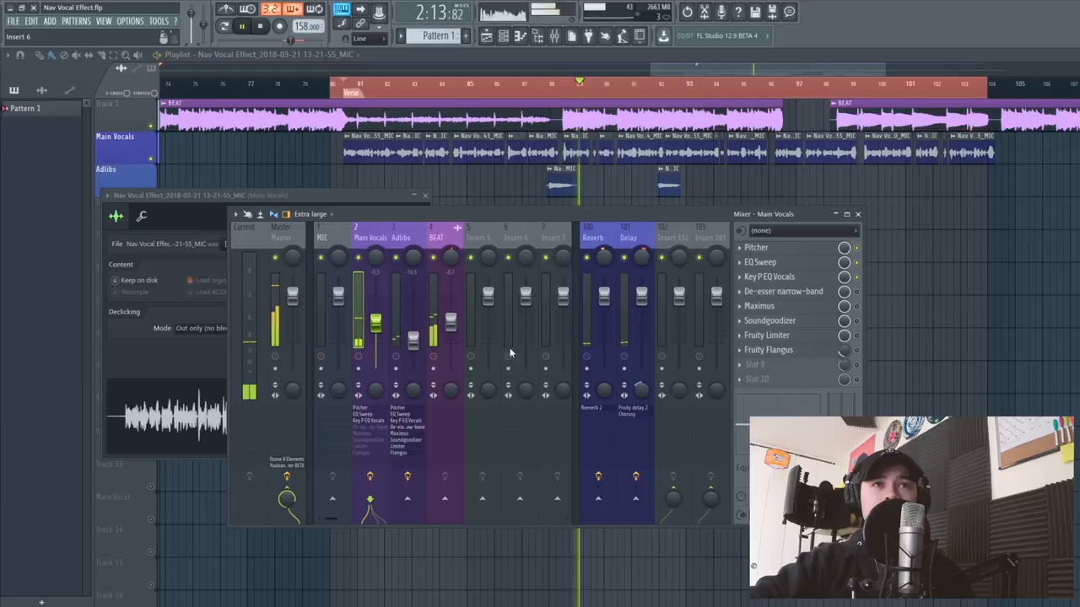
pyautogui.press('space')
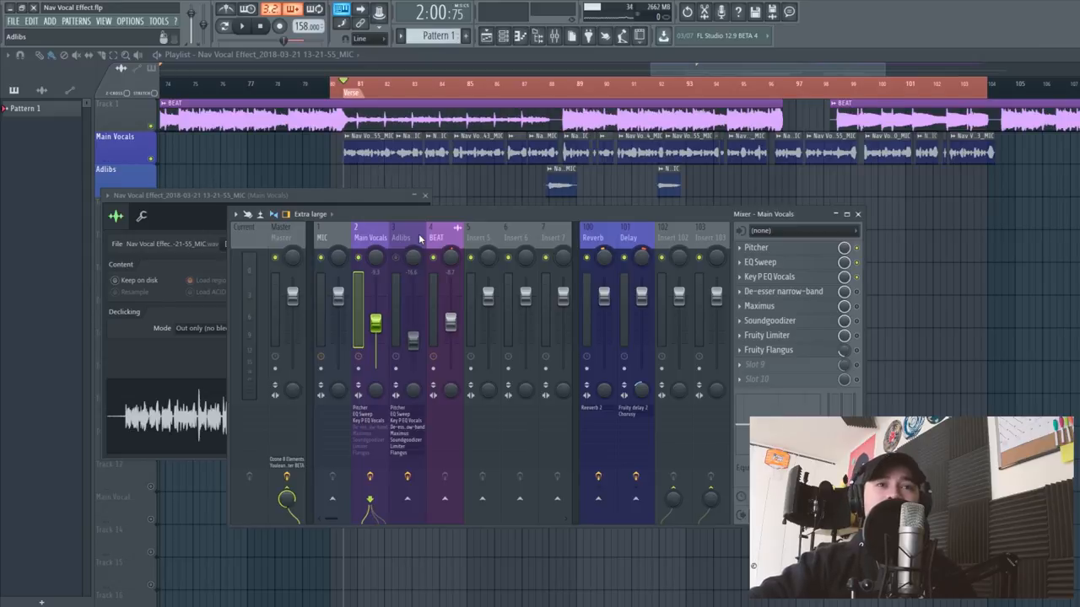
# - Bring up the Main Vocals narrow-band De-esser and load a de-essing preset from its preset list
pyautogui.click(790, 291)
pyautogui.click(827, 292)
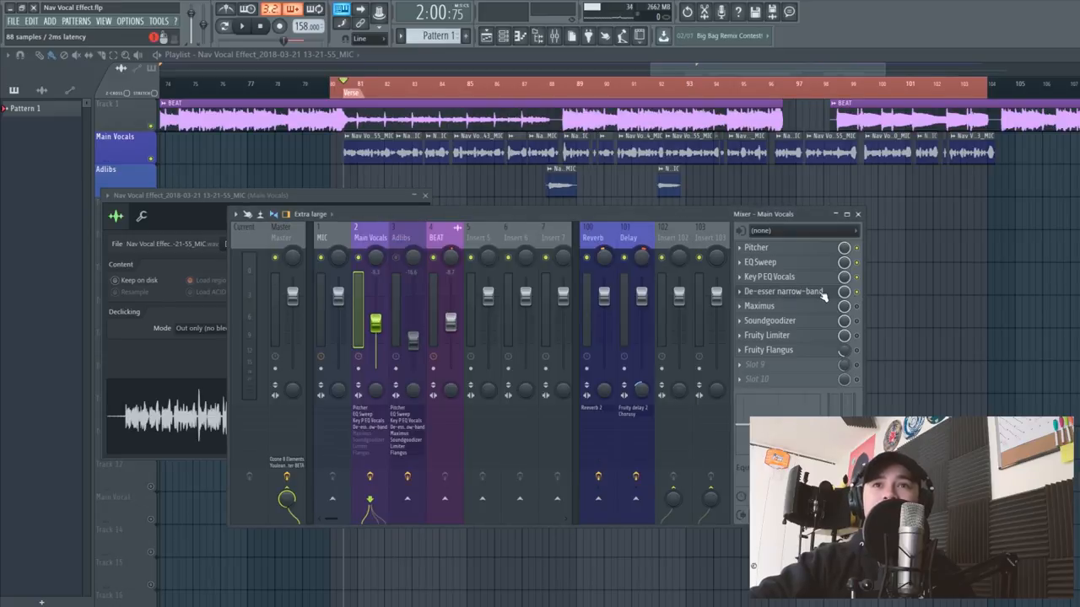
pyautogui.click(822, 293)
pyautogui.moveTo(564, 245); pyautogui.dragTo(527, 240)
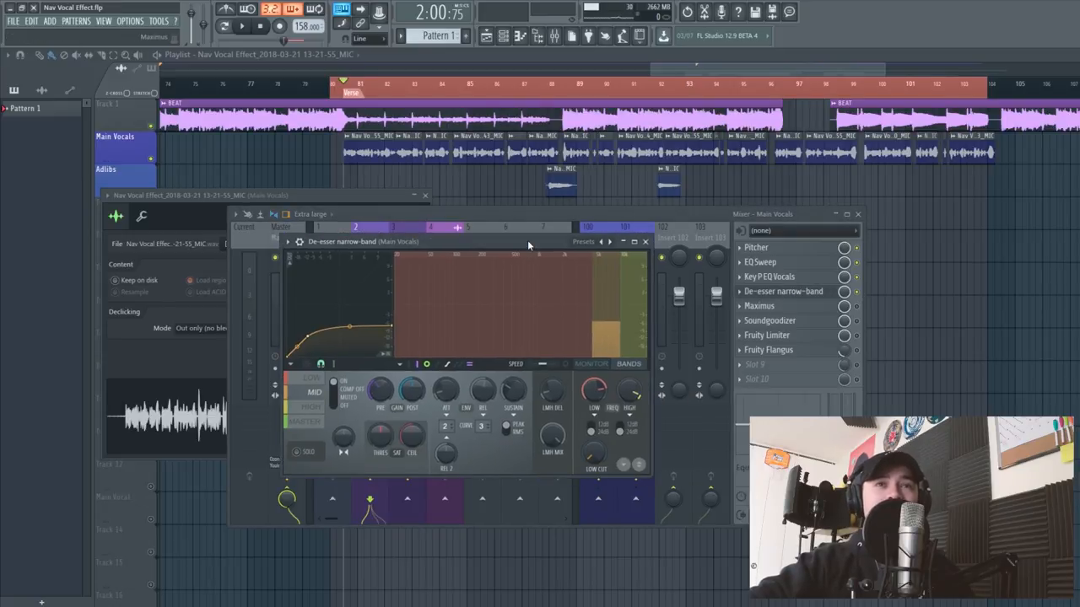
pyautogui.click(599, 241)
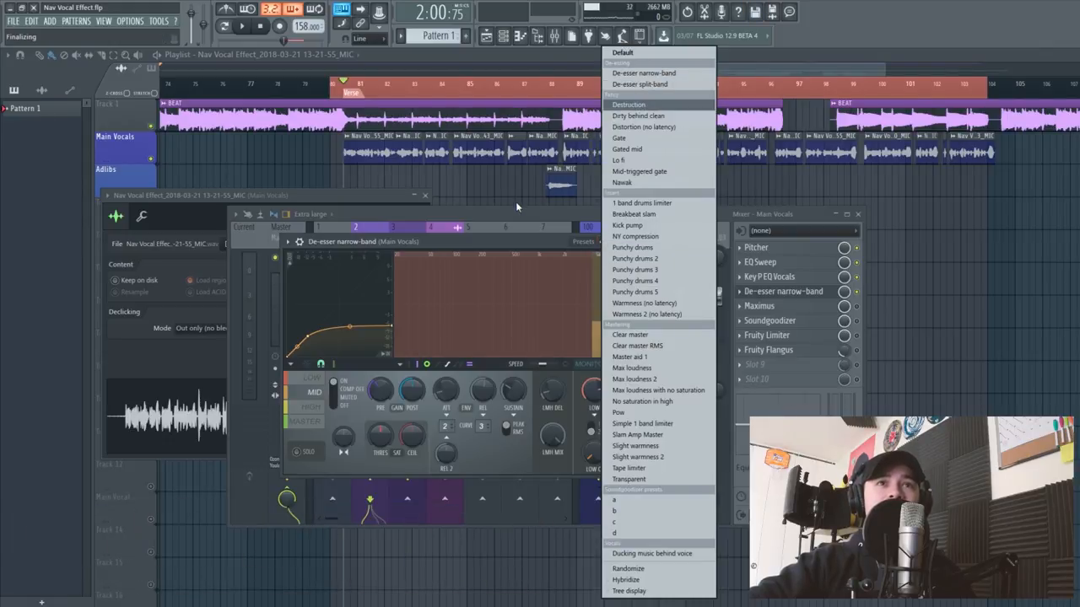
pyautogui.click(638, 85)
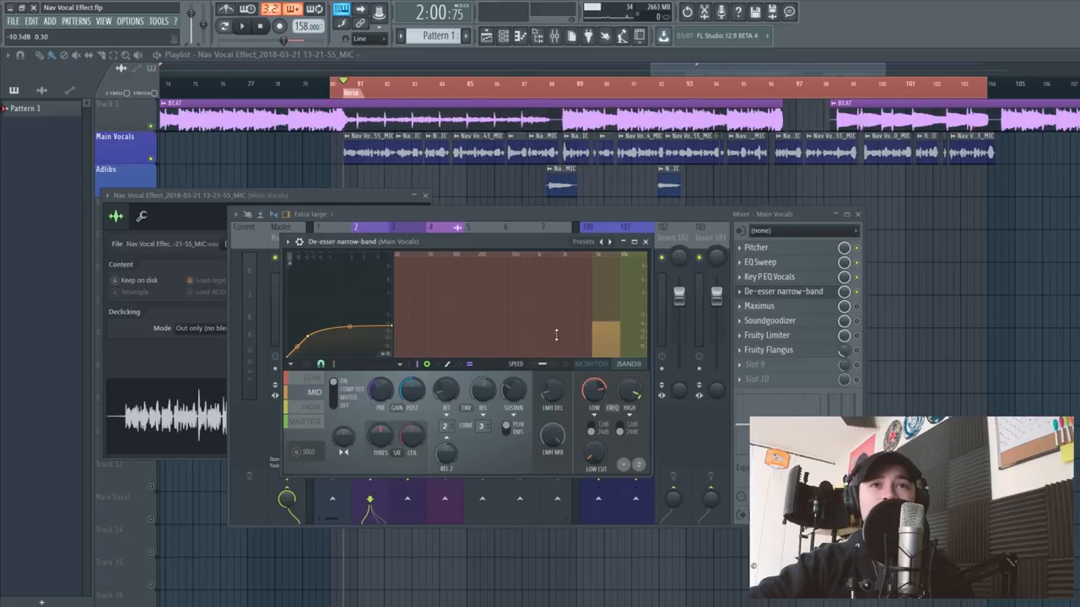
pyautogui.click(810, 291)
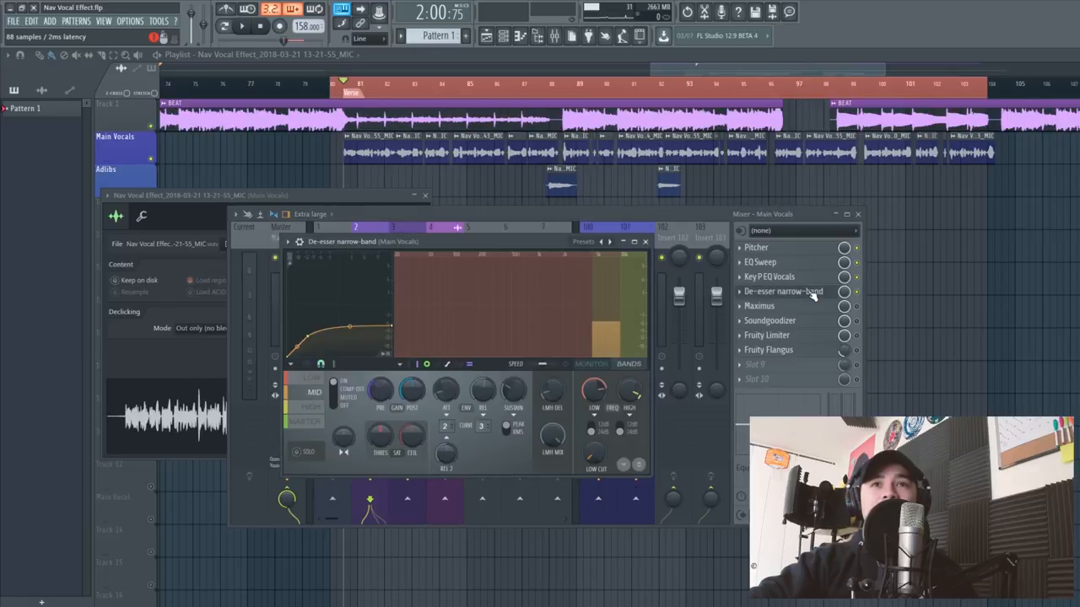
# - In Maximus on Main Vocals, lower the high-band level to about -1.6 dB and select the HIGH band
pyautogui.click(806, 306)
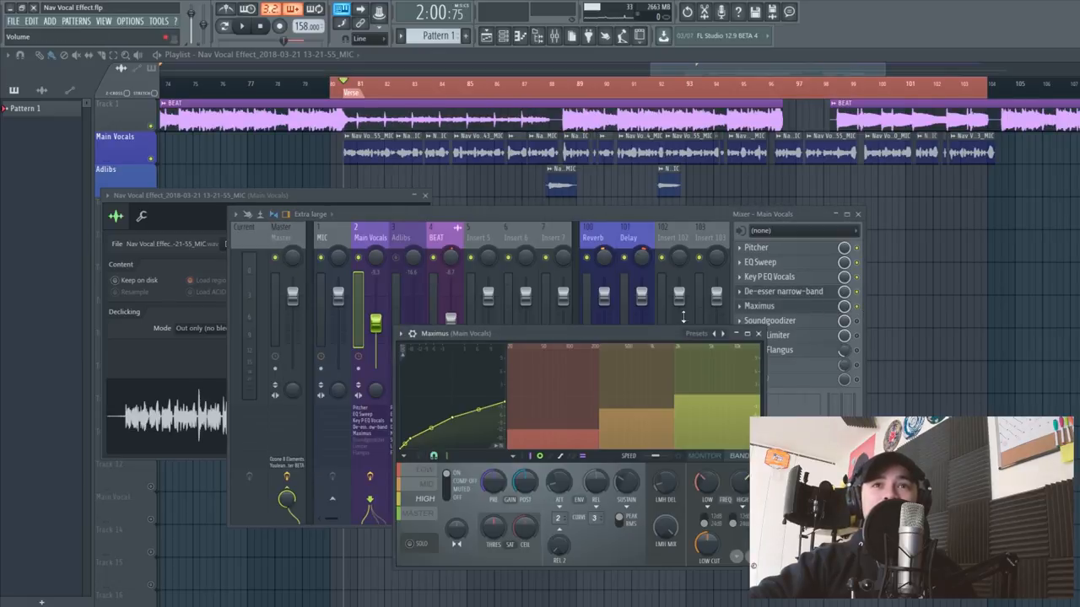
pyautogui.moveTo(636, 326); pyautogui.dragTo(622, 288)
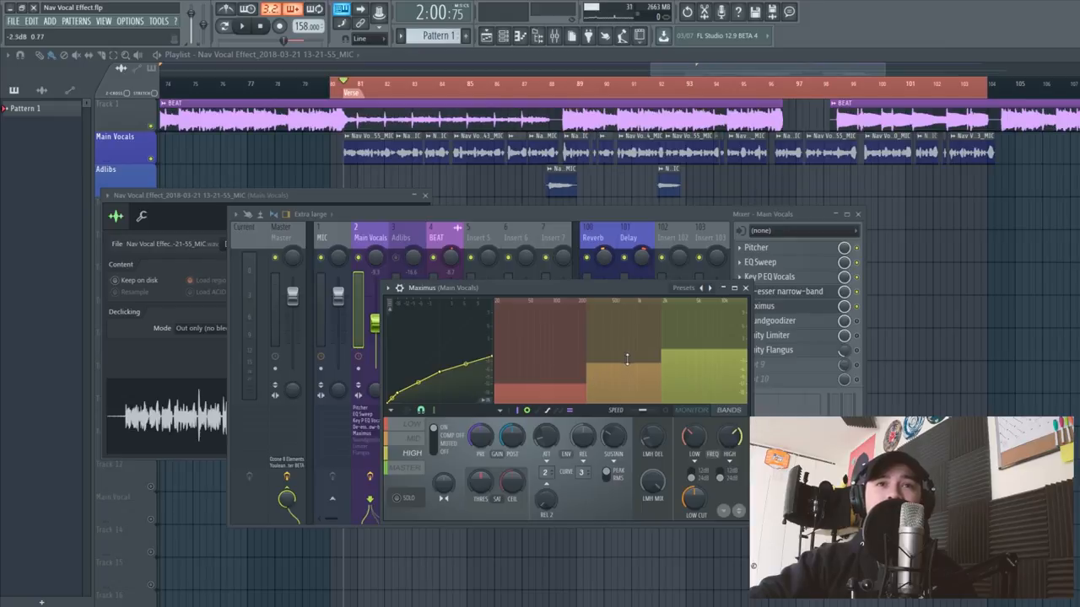
pyautogui.moveTo(674, 355); pyautogui.dragTo(701, 351)
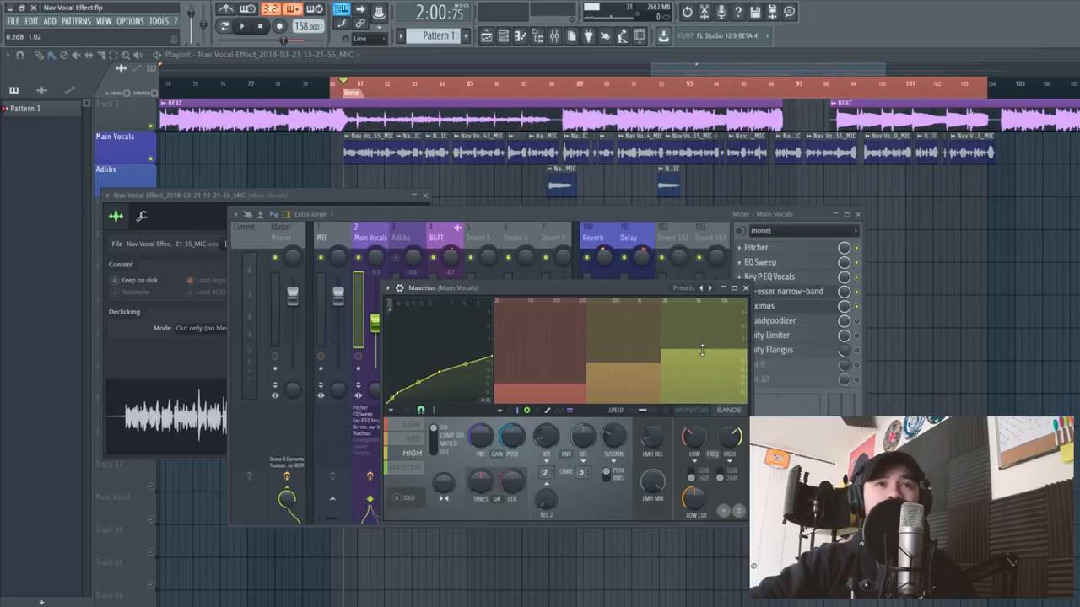
pyautogui.moveTo(702, 351)
pyautogui.mouseDown()
pyautogui.moveTo(695, 356)
pyautogui.moveTo(718, 361)
pyautogui.mouseUp()
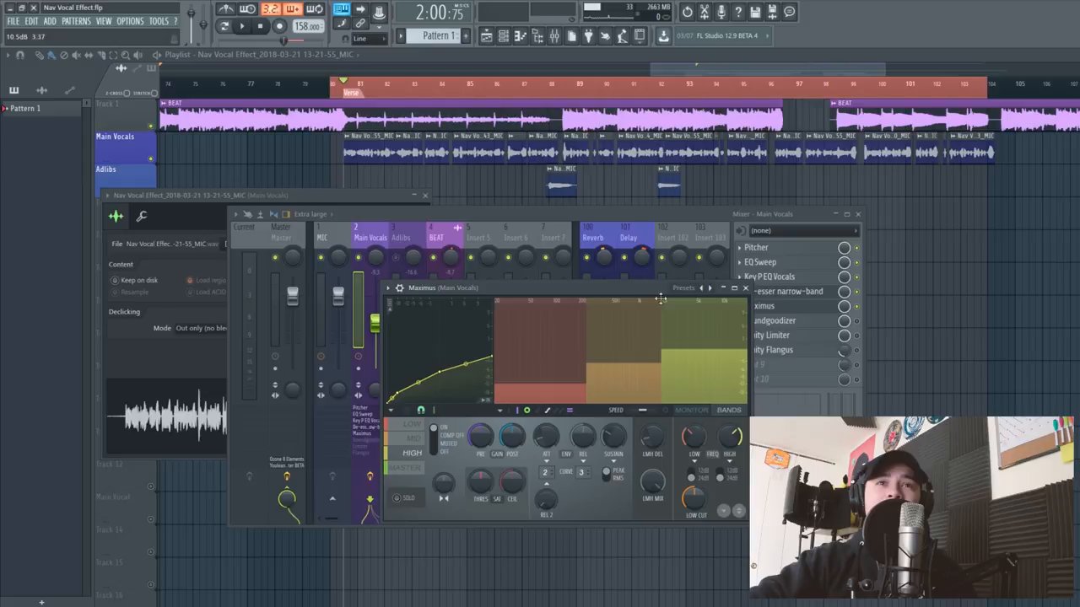
pyautogui.moveTo(638, 290); pyautogui.dragTo(601, 264)
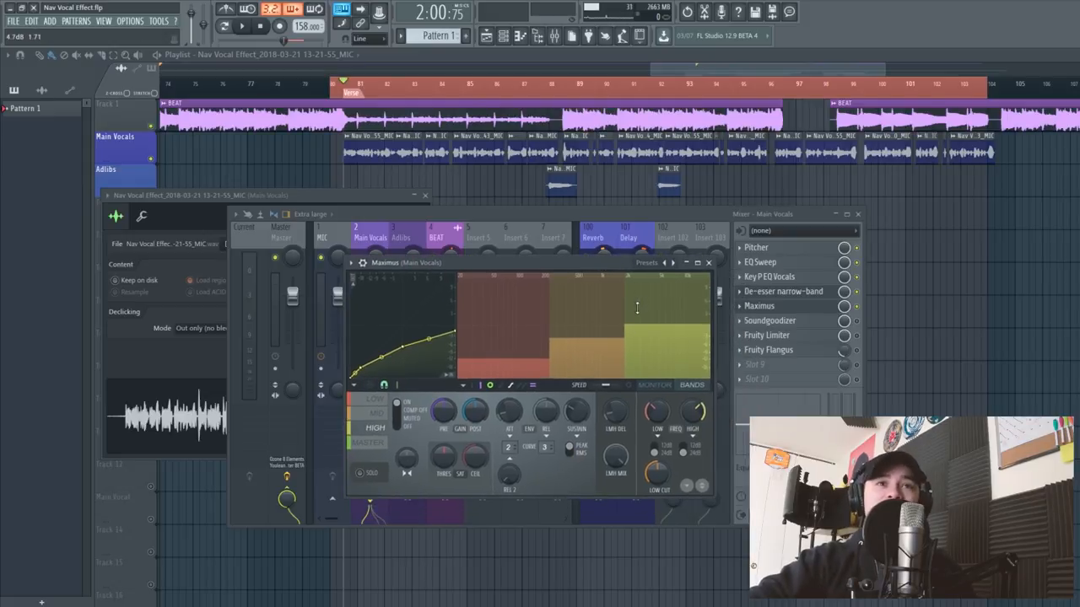
pyautogui.click(377, 430)
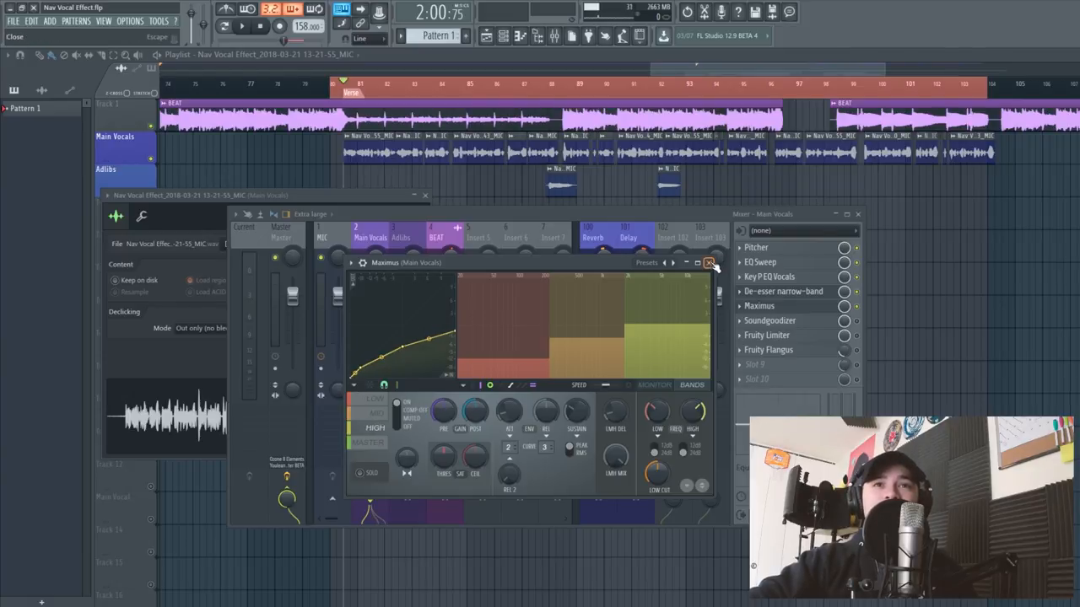
# - Play the verse while bypassing and re-enabling the De-esser and Maximus to compare the vocals
pyautogui.click(809, 291)
pyautogui.click(841, 295)
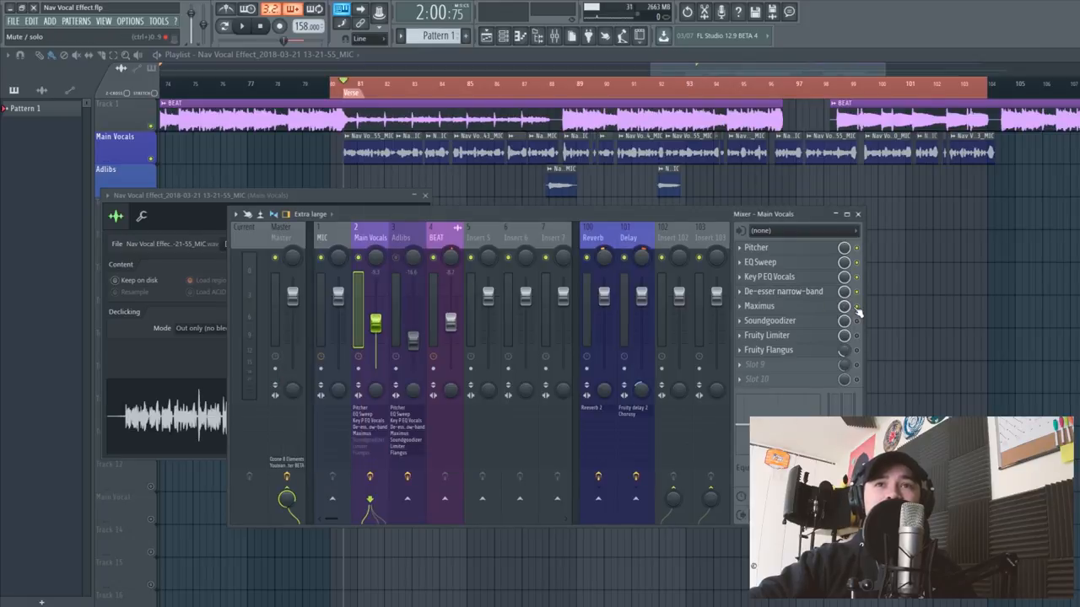
pyautogui.click(857, 292)
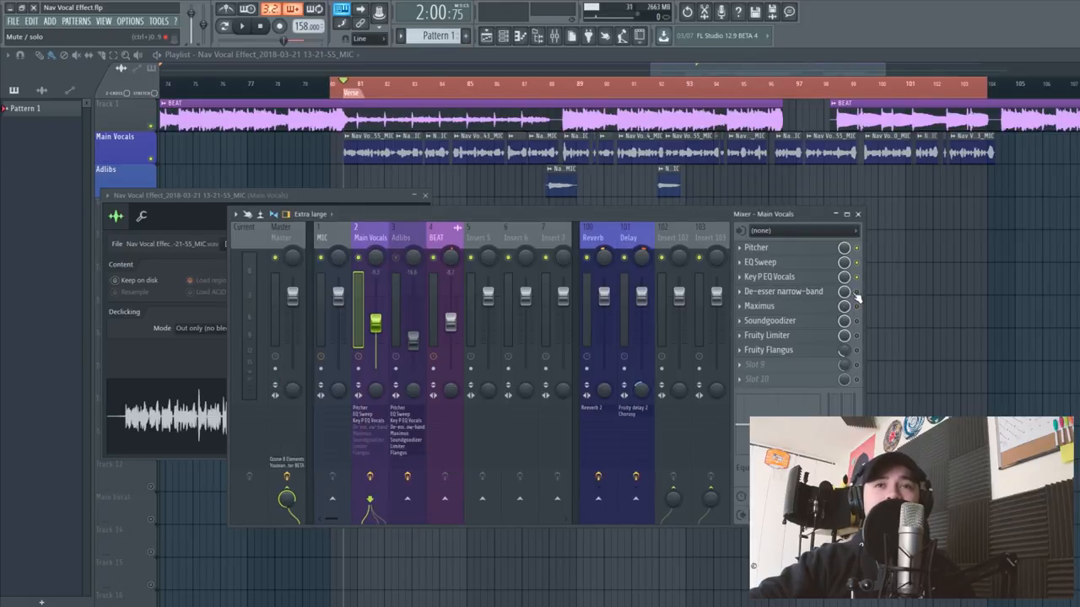
pyautogui.press('space')
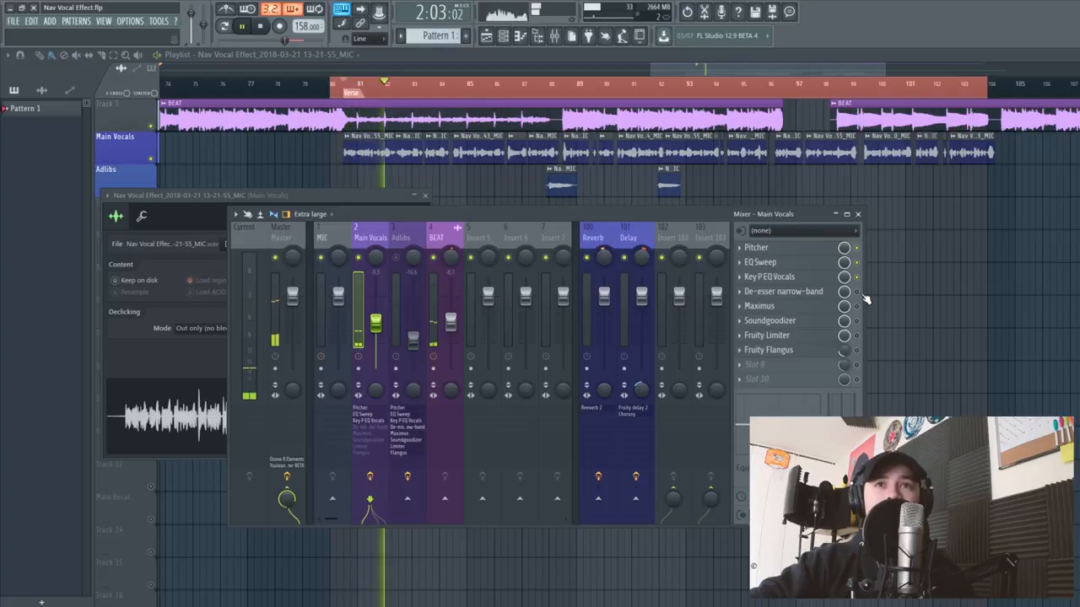
pyautogui.click(858, 293)
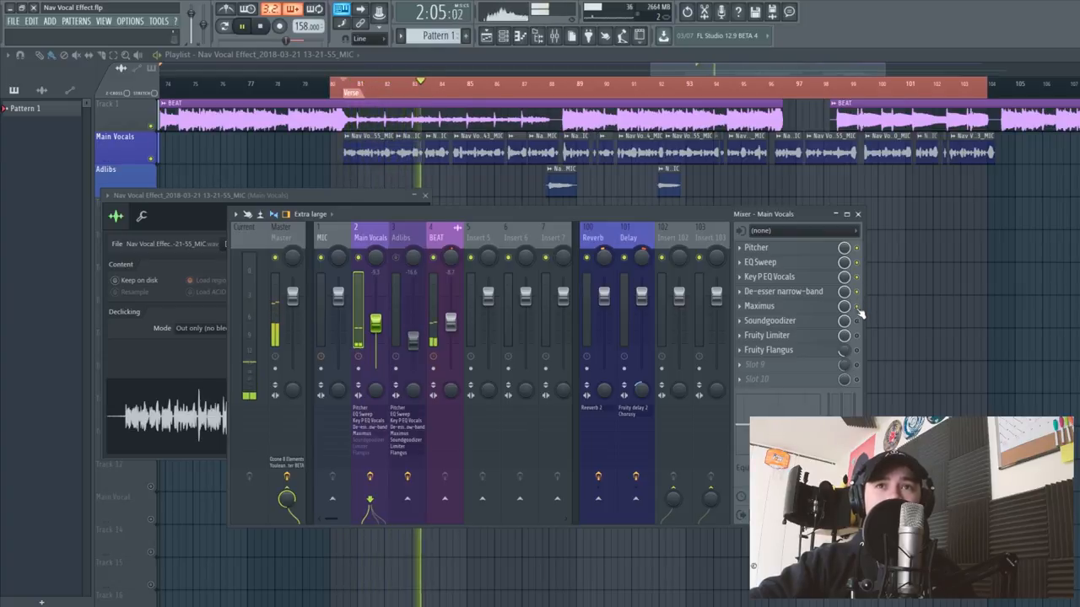
pyautogui.click(858, 307)
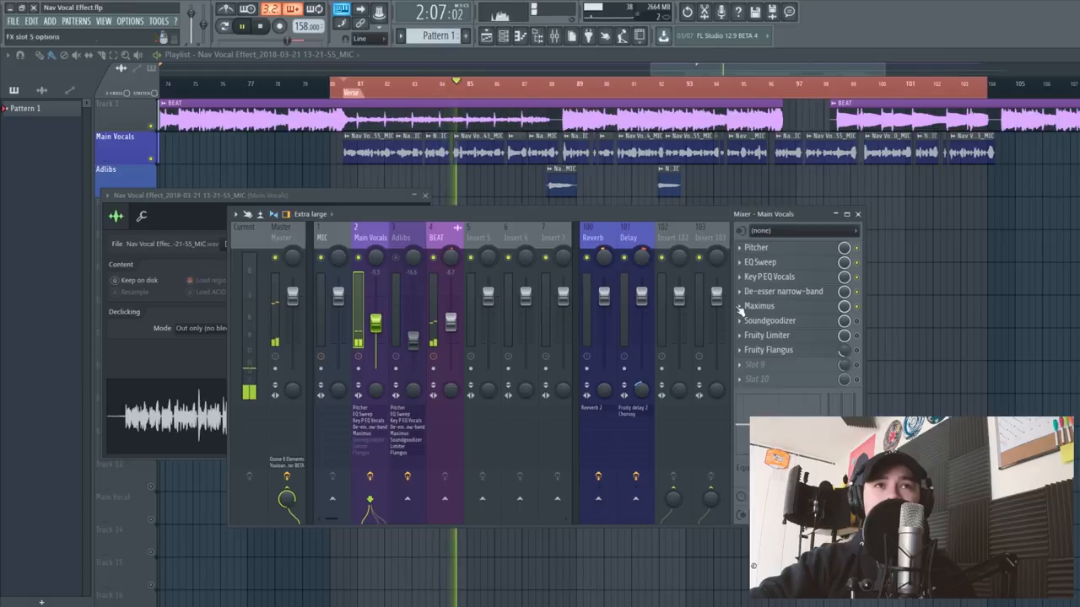
pyautogui.press('space')
# - Raise the Main Vocals fader to about -2.7 dB, A/B Maximus and De-esser during playback, then bring Maximus back up
pyautogui.moveTo(376, 327); pyautogui.dragTo(378, 306)
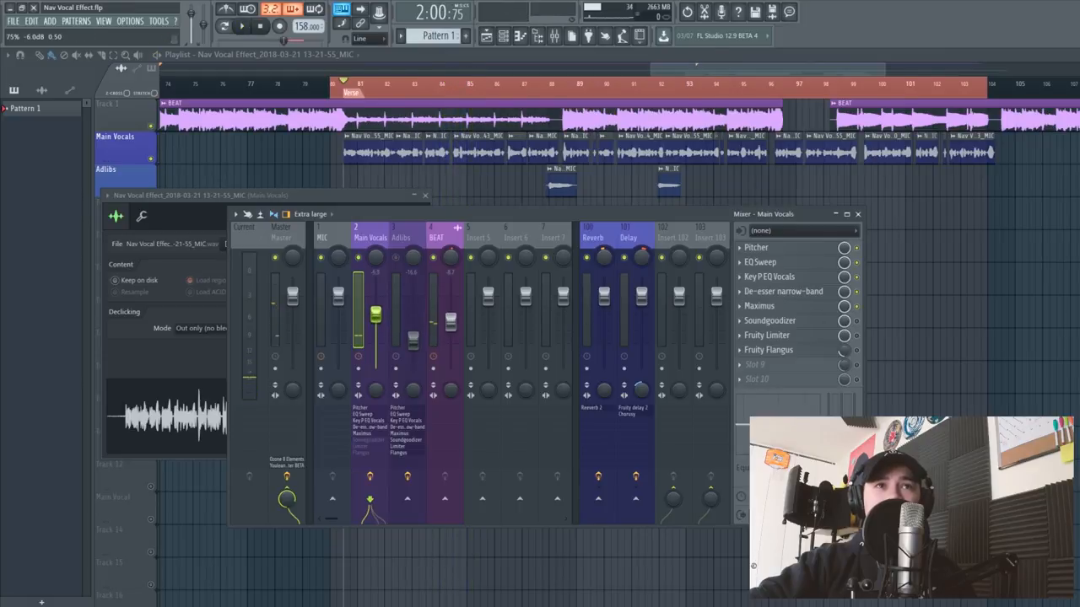
pyautogui.press('space')
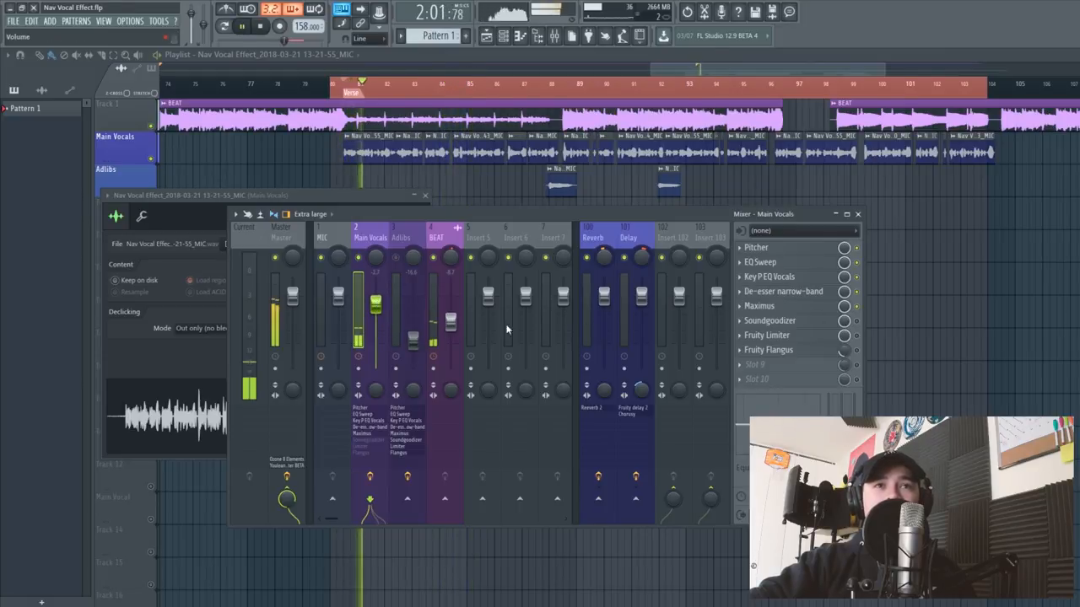
pyautogui.click(857, 306)
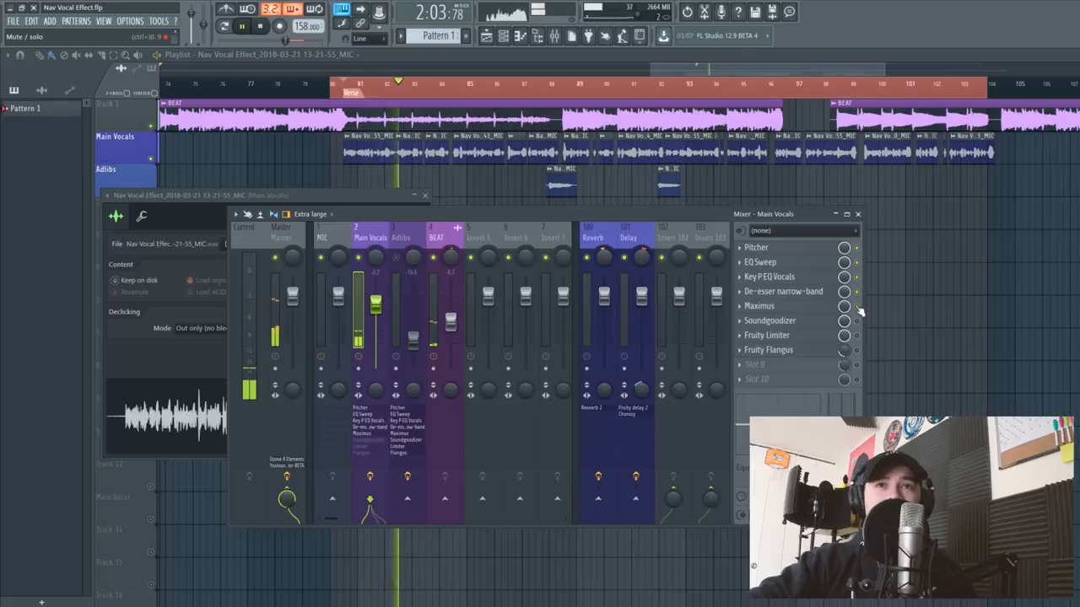
pyautogui.click(857, 292)
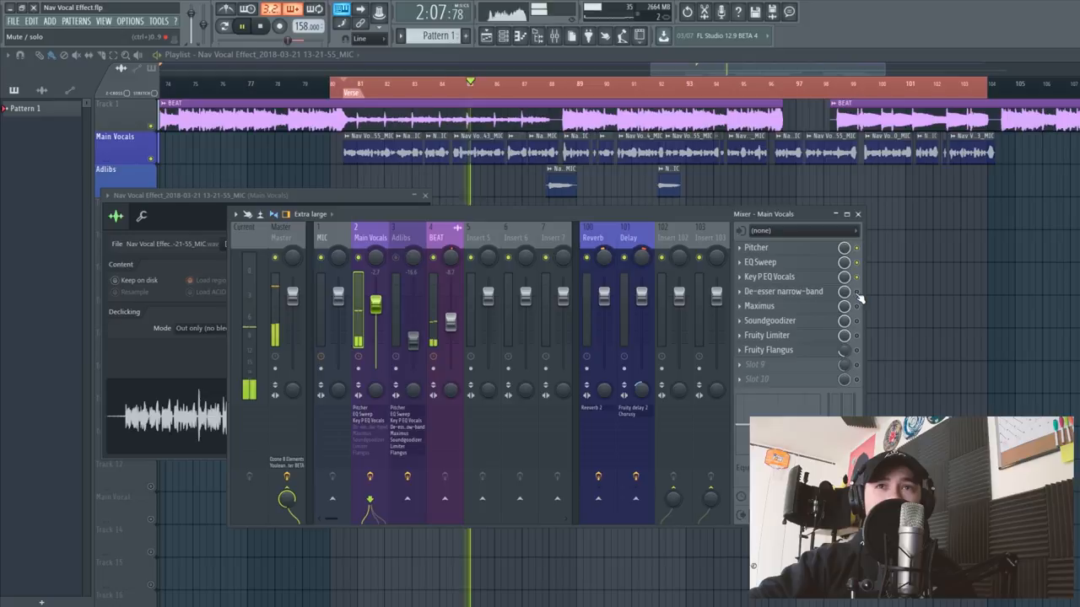
pyautogui.click(857, 292)
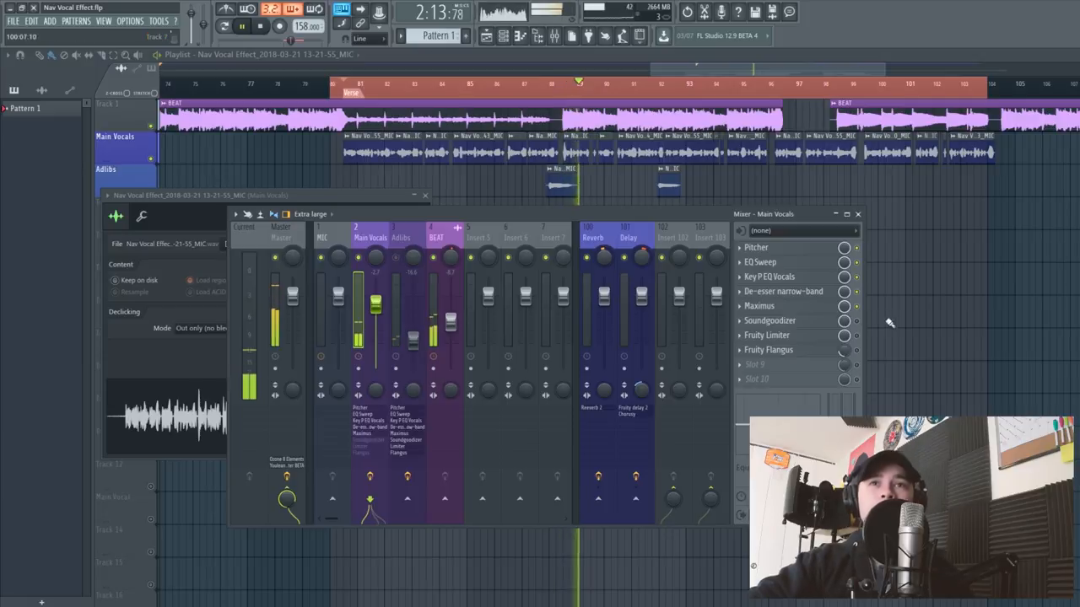
pyautogui.press('space')
pyautogui.click(773, 307)
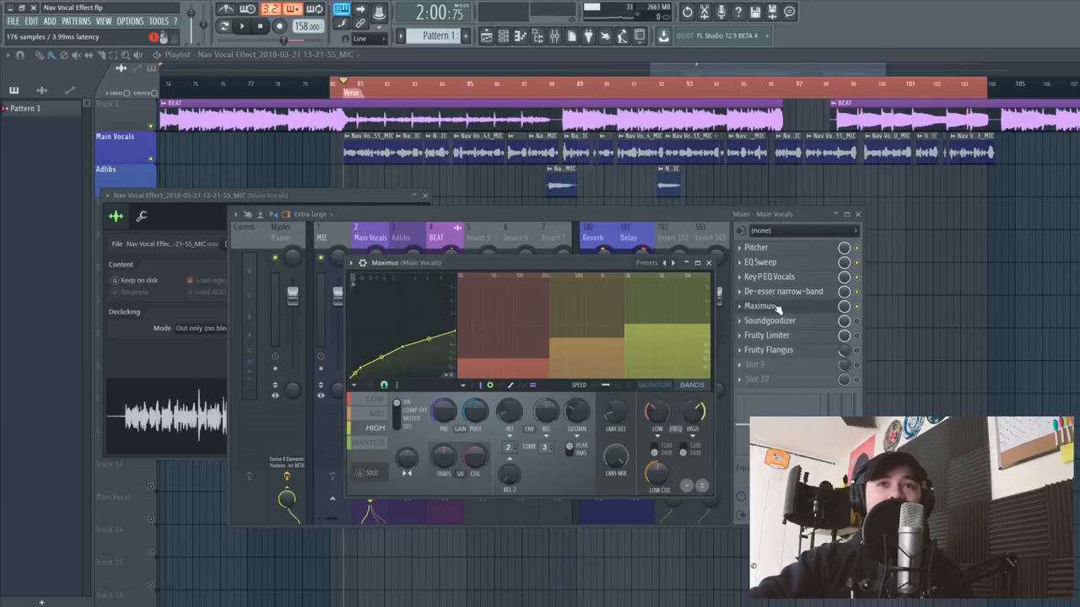
# - Close Maximus and flip between the Soundgoodizer and Fruity Limiter settings on Main Vocals
pyautogui.click(773, 307)
pyautogui.click(769, 321)
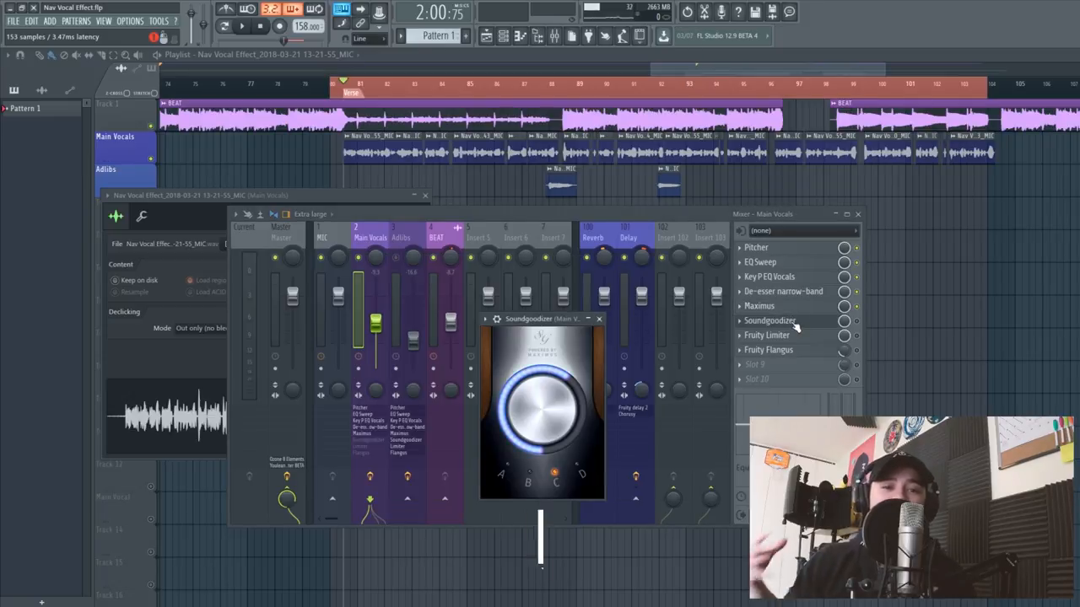
pyautogui.click(793, 323)
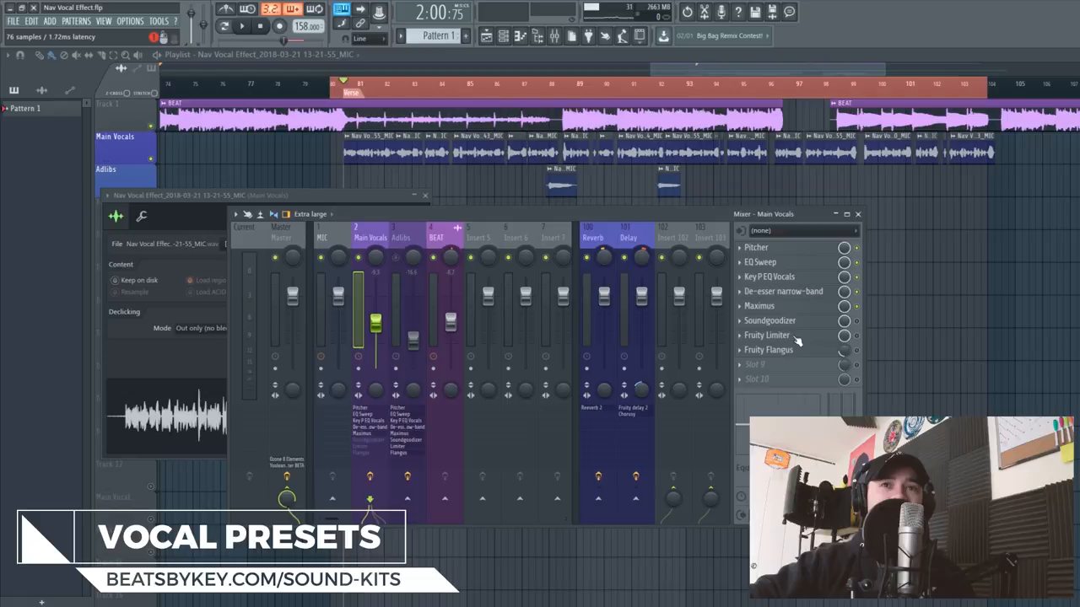
pyautogui.click(794, 337)
pyautogui.click(797, 322)
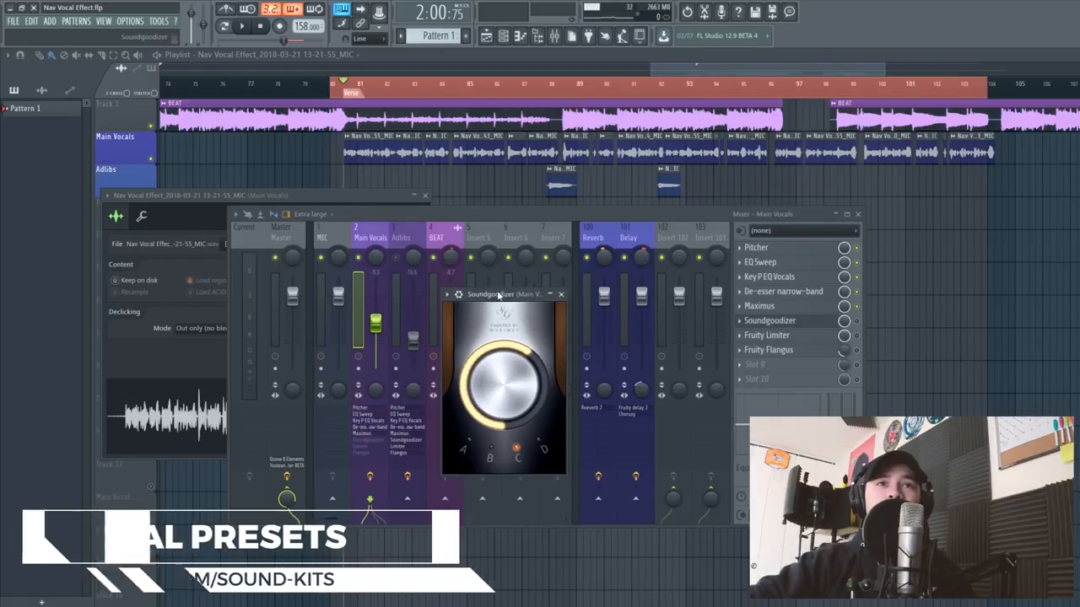
pyautogui.click(848, 323)
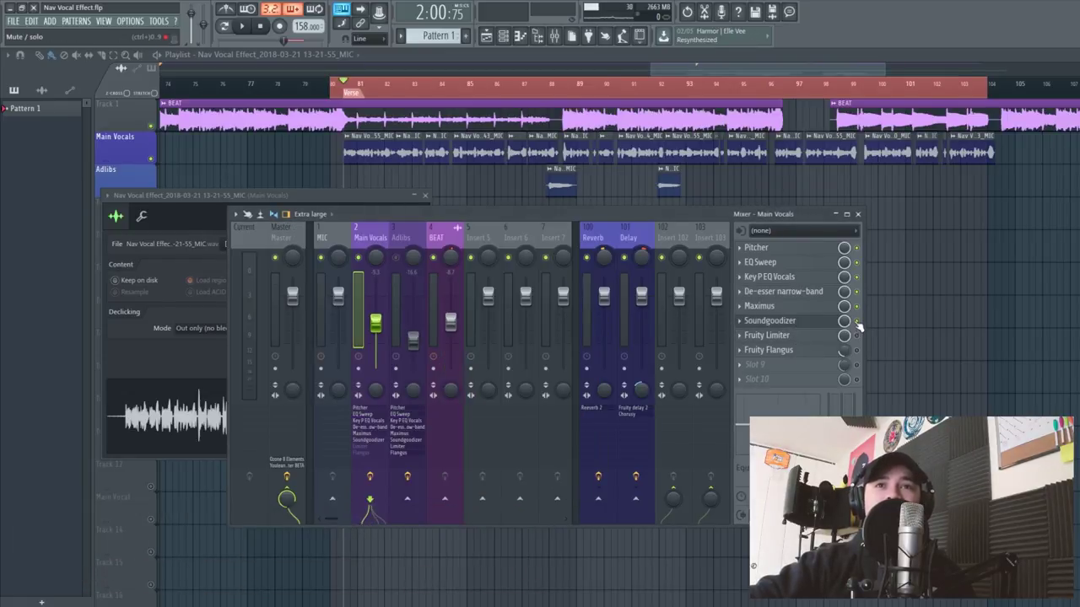
pyautogui.click(781, 323)
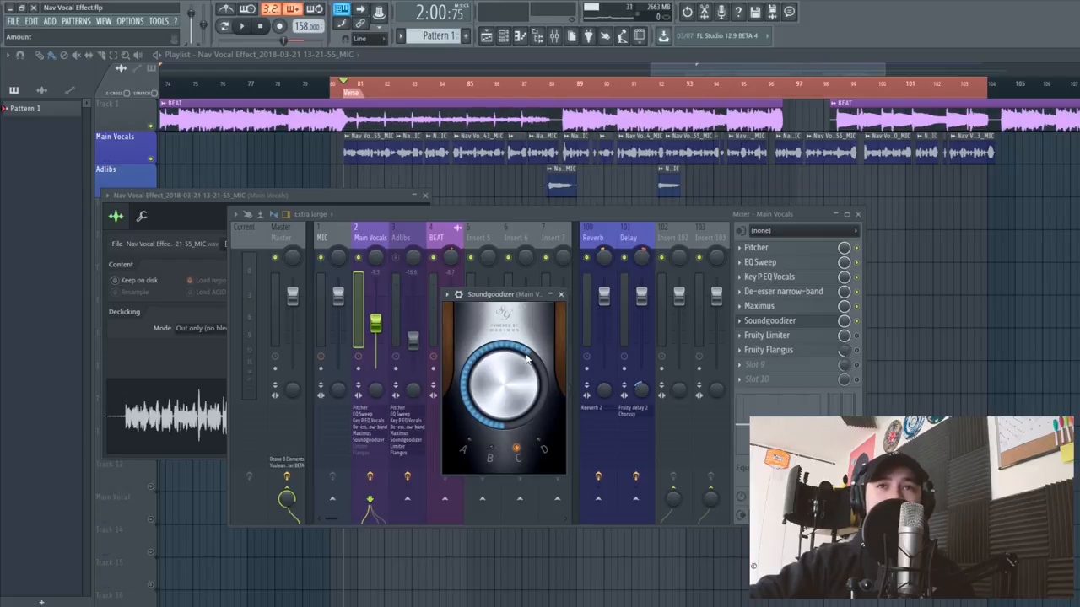
# - Play the vocals with Soundgoodizer bypassed and back on, then show and close its settings
pyautogui.click(859, 324)
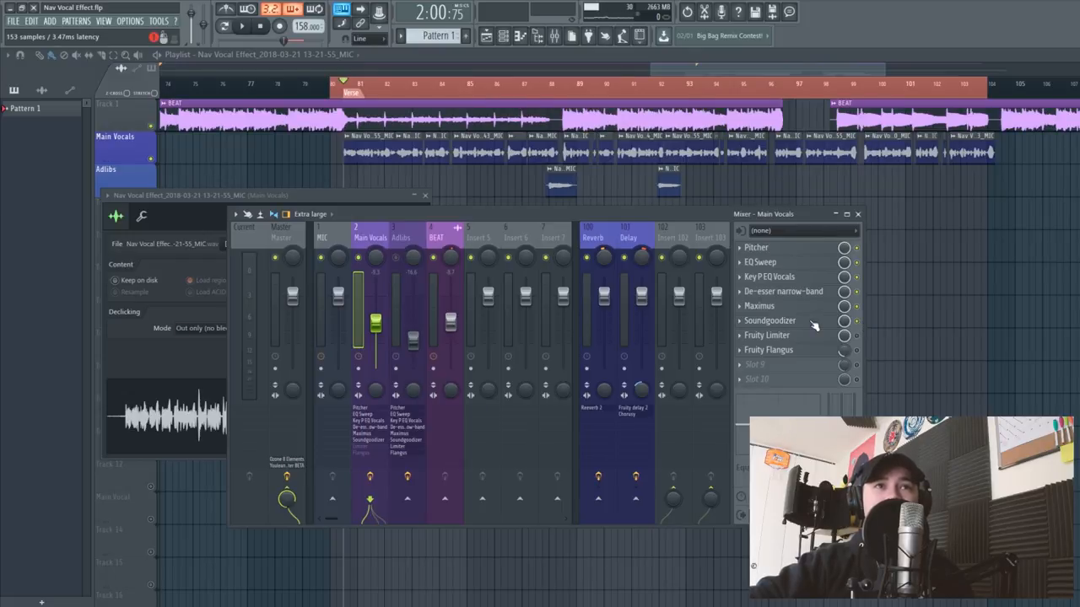
pyautogui.press('space')
pyautogui.click(857, 322)
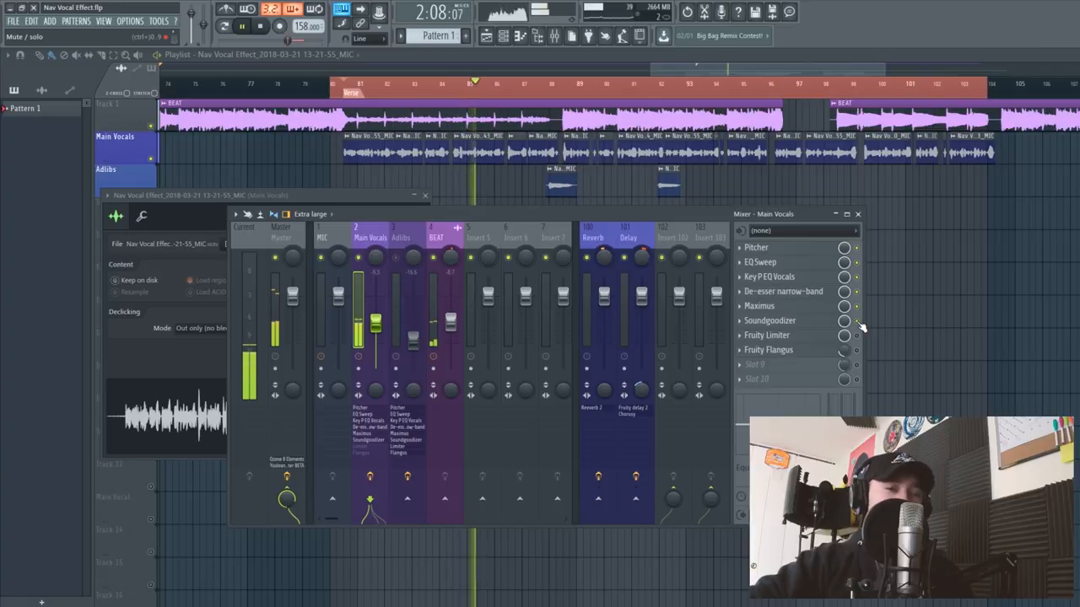
pyautogui.press('space')
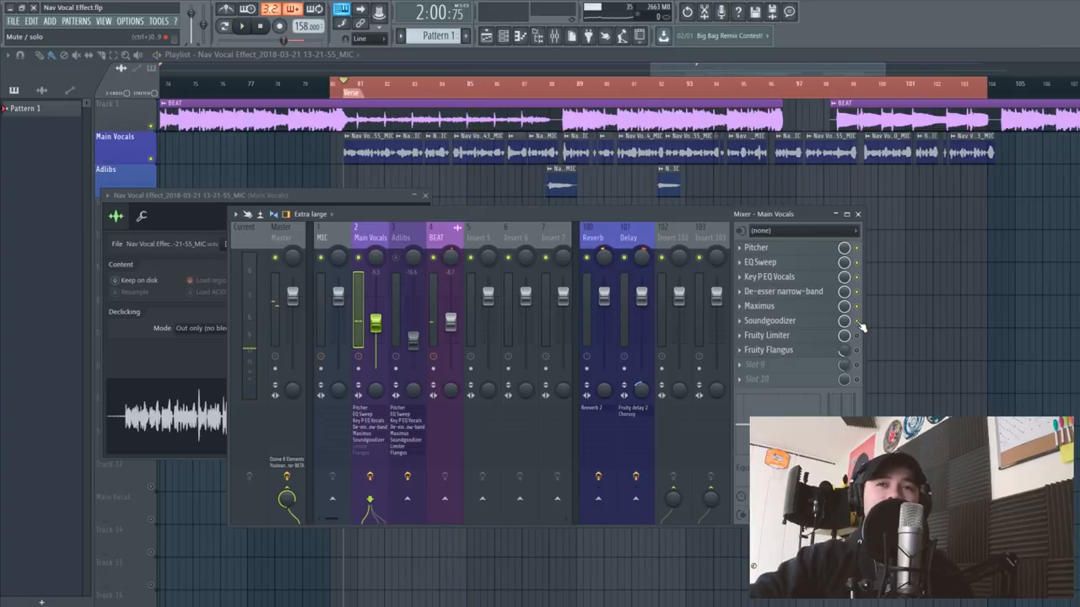
pyautogui.click(798, 322)
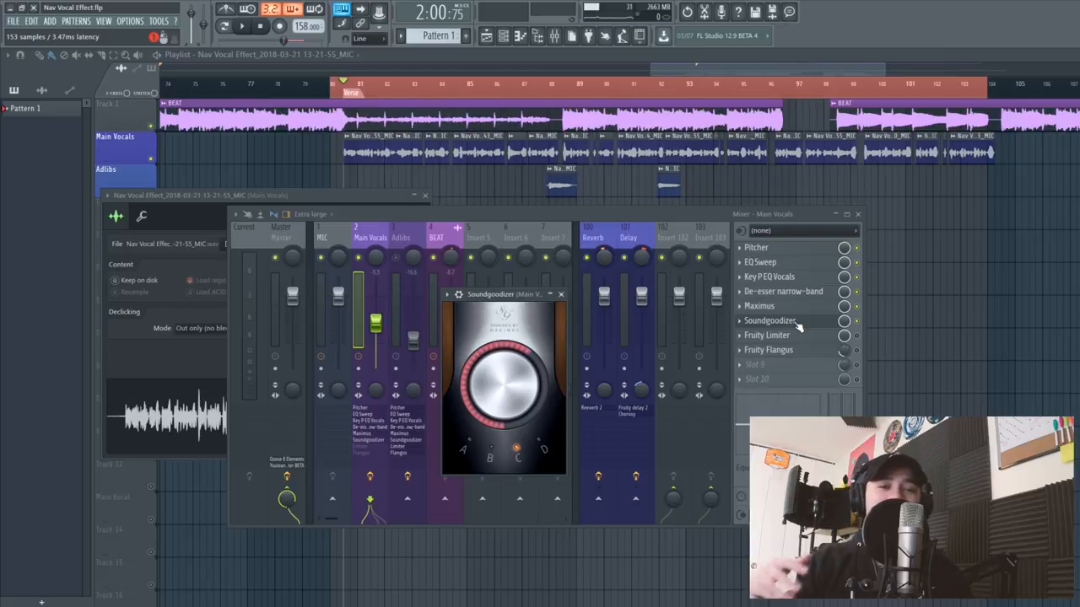
pyautogui.click(797, 322)
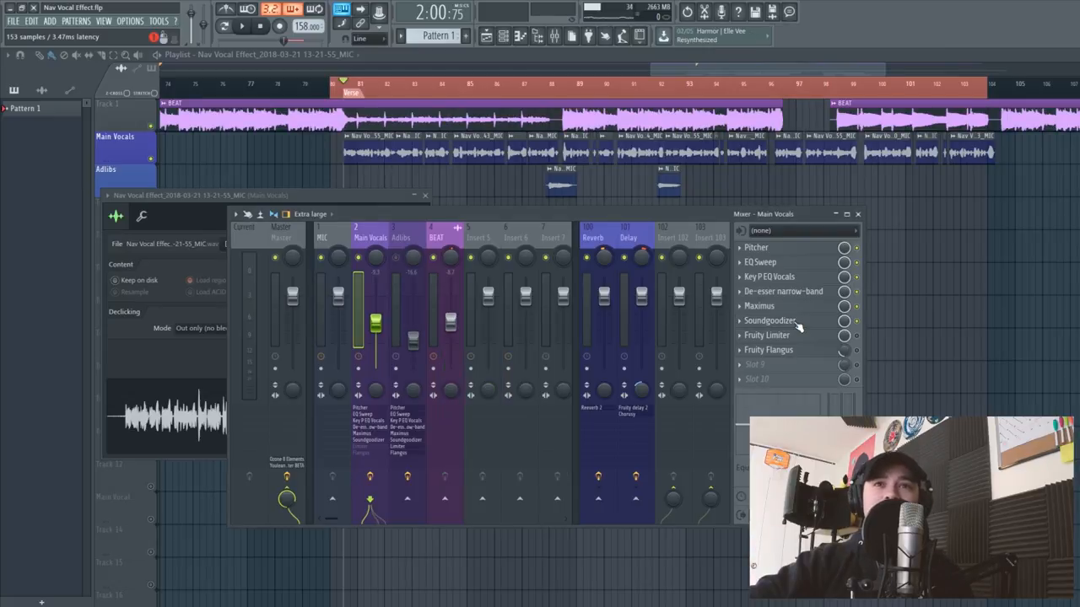
# - Bring up the Fruity Limiter settings on Main Vocals
pyautogui.click(808, 336)
pyautogui.click(857, 337)
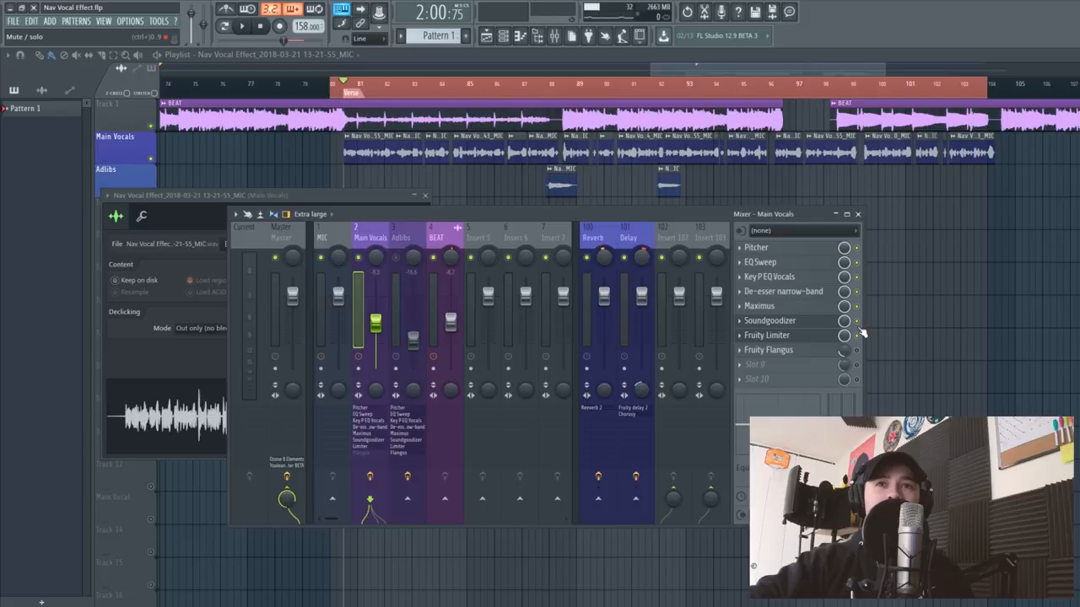
pyautogui.click(808, 334)
# - Try the Fruity Limiter's LIMIT mode and nudge the ceiling, then switch back to COMP mode
pyautogui.click(808, 339)
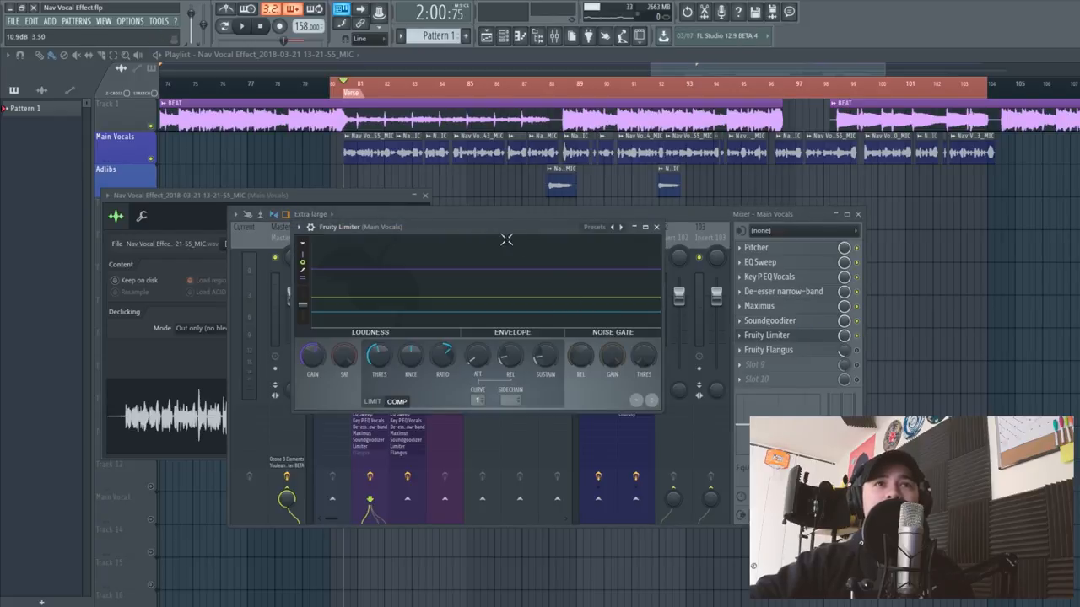
pyautogui.moveTo(499, 230); pyautogui.dragTo(565, 254)
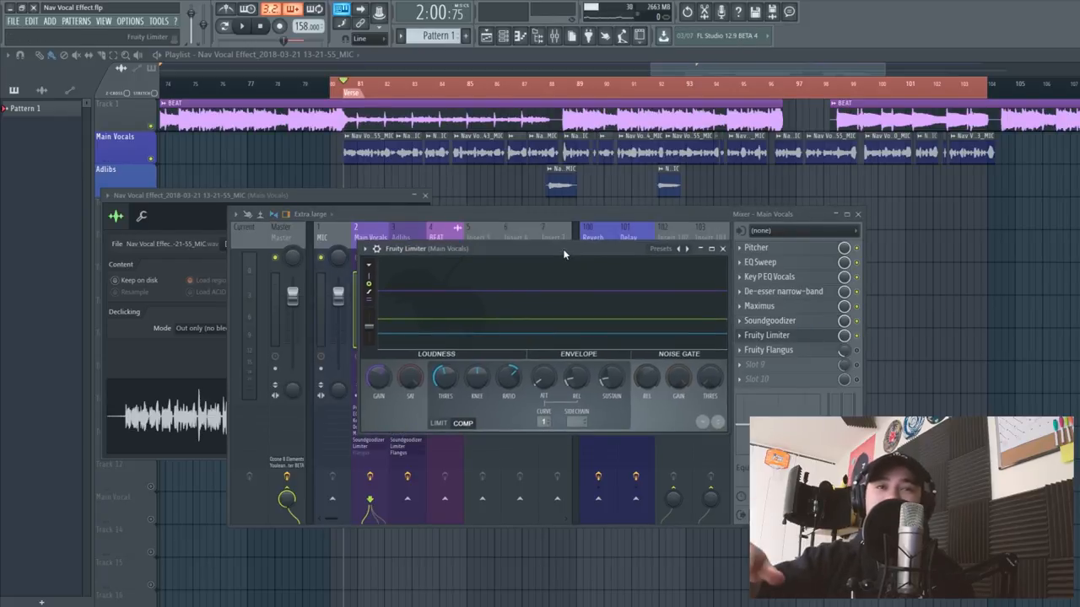
pyautogui.click(438, 422)
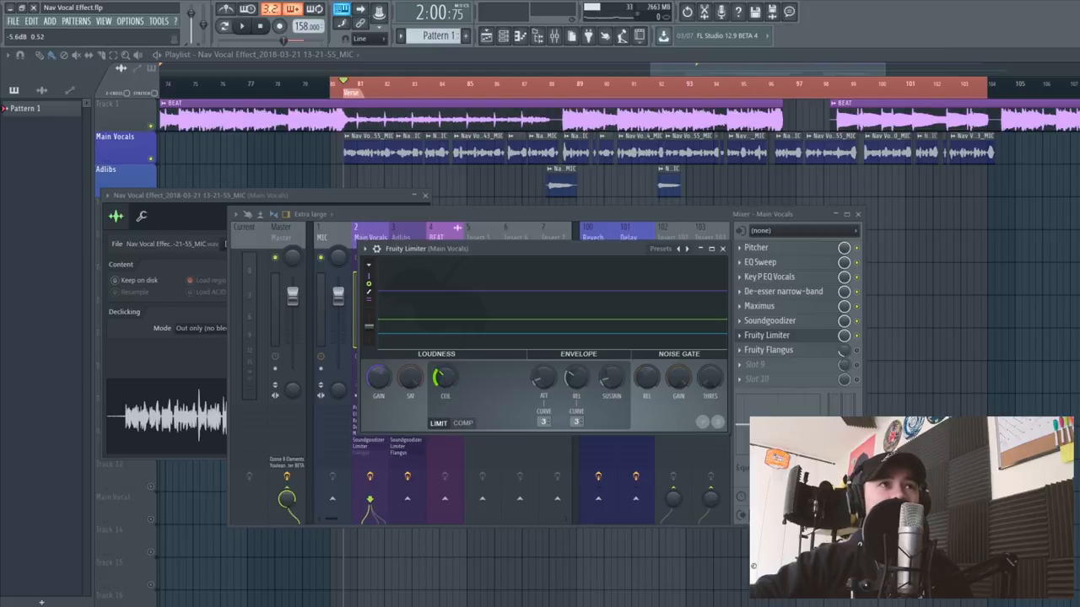
pyautogui.moveTo(444, 381); pyautogui.dragTo(445, 380)
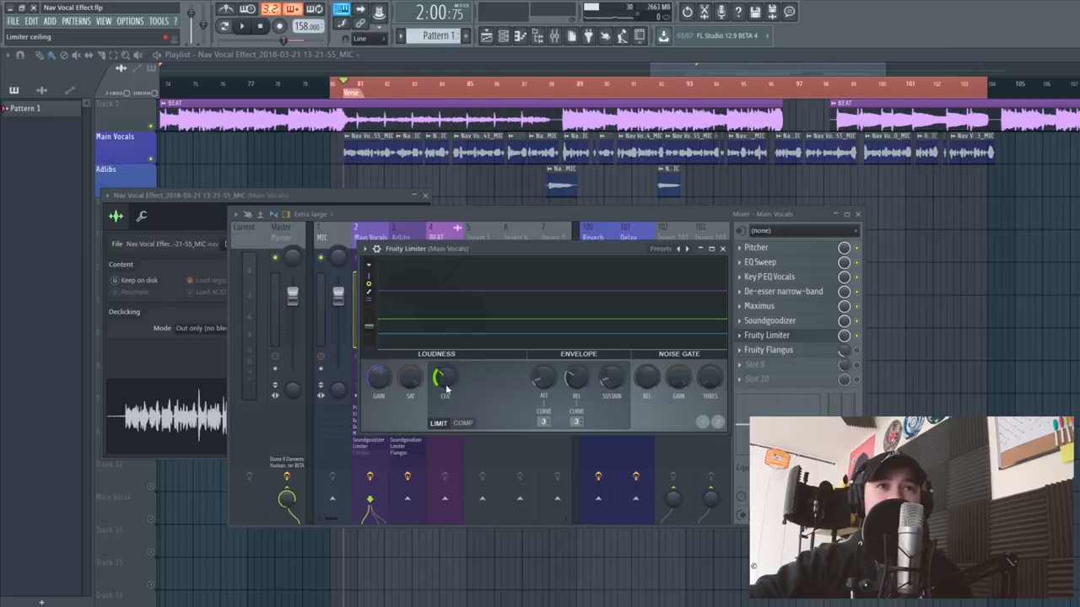
pyautogui.click(463, 424)
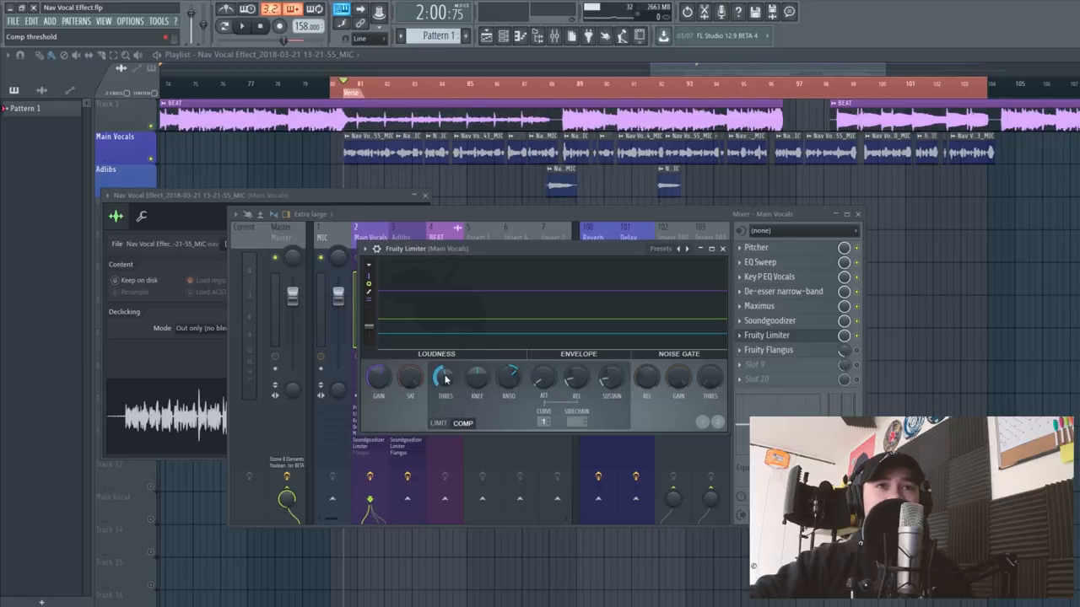
# - Set the compressor threshold to about -12.6 dB with a higher ratio and faster release, and close the limiter
pyautogui.moveTo(444, 378); pyautogui.dragTo(443, 396)
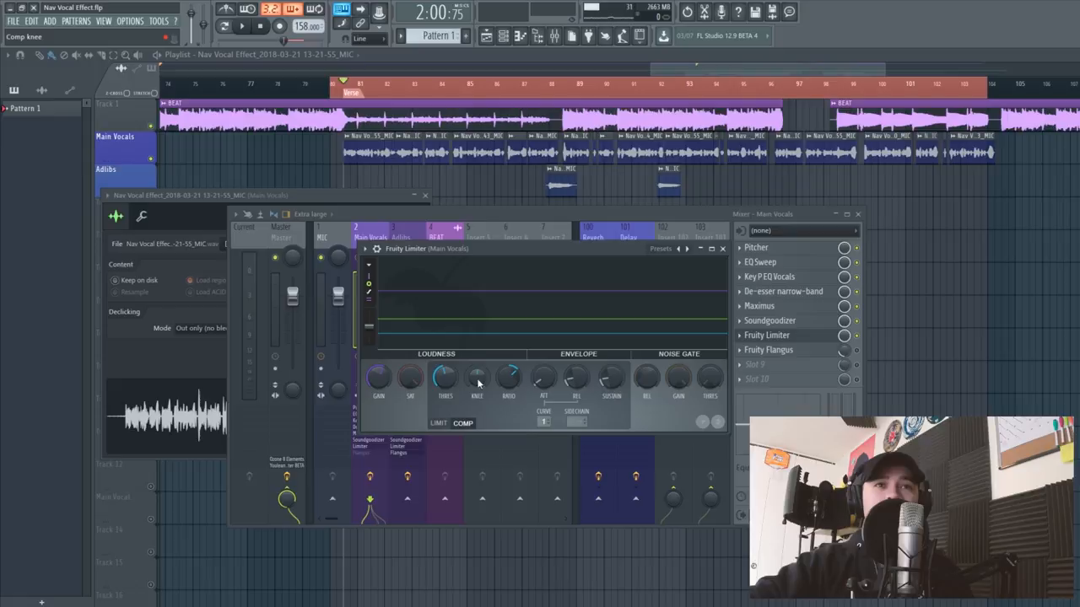
pyautogui.moveTo(508, 378); pyautogui.dragTo(509, 363)
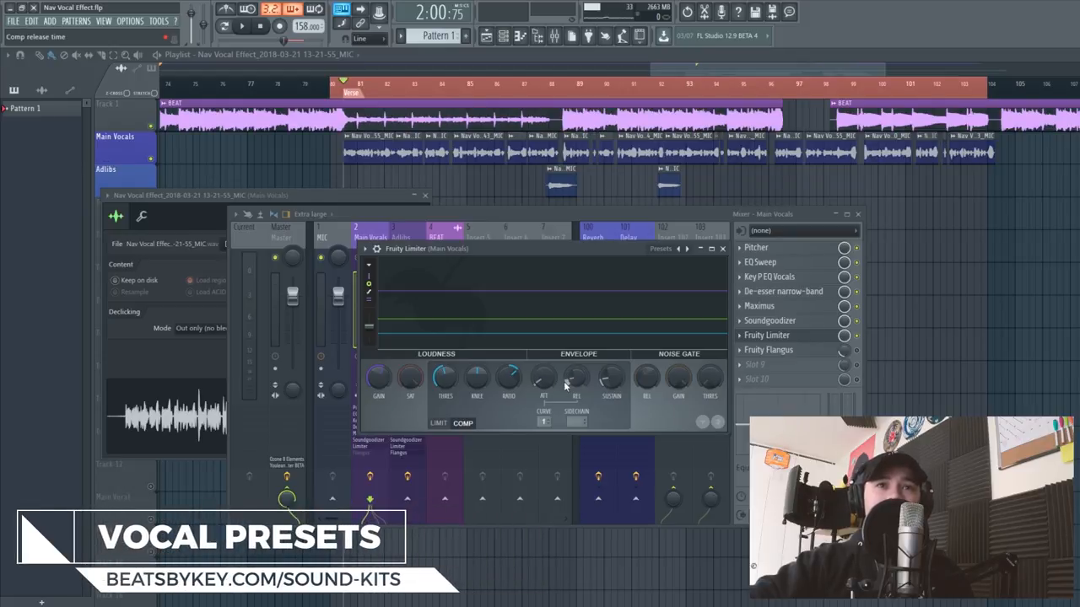
pyautogui.moveTo(576, 378); pyautogui.dragTo(575, 388)
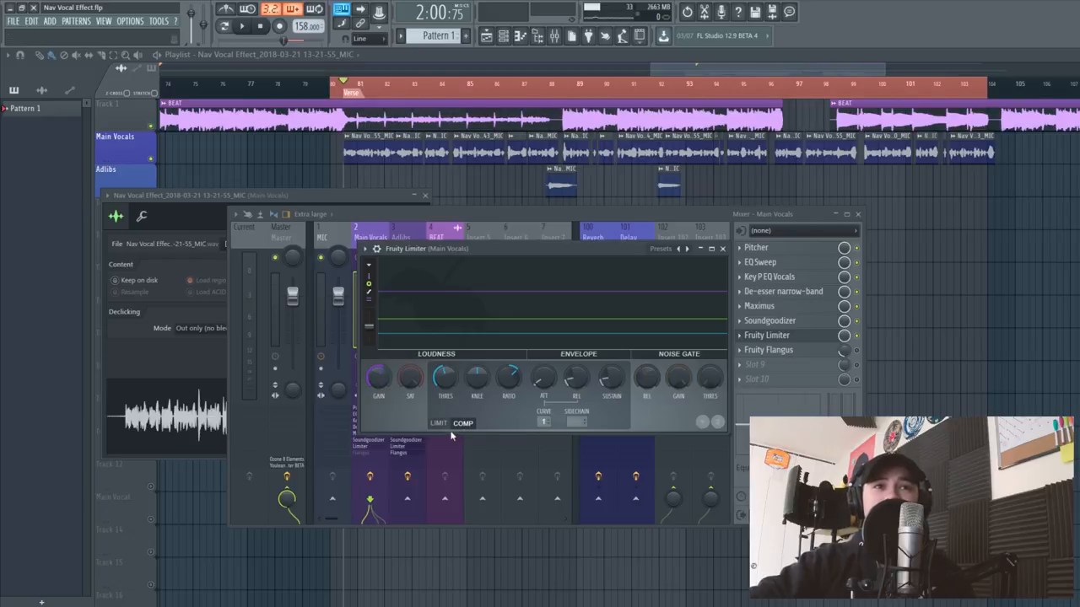
pyautogui.click(801, 339)
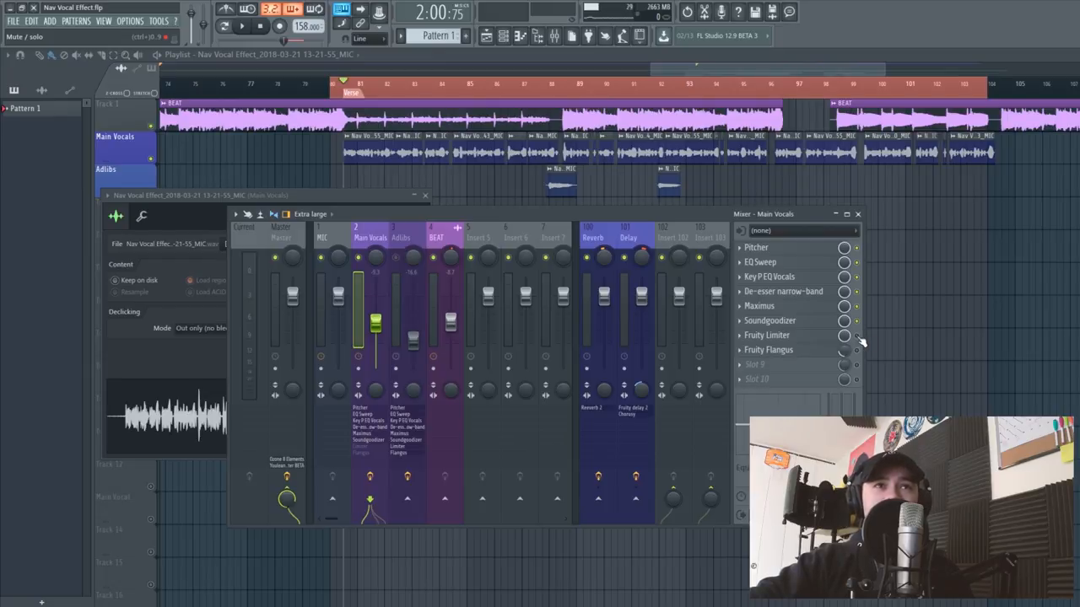
# - Play the verse and bring the Main Vocals Fruity Limiter up over the mixer to watch it
pyautogui.press('space')
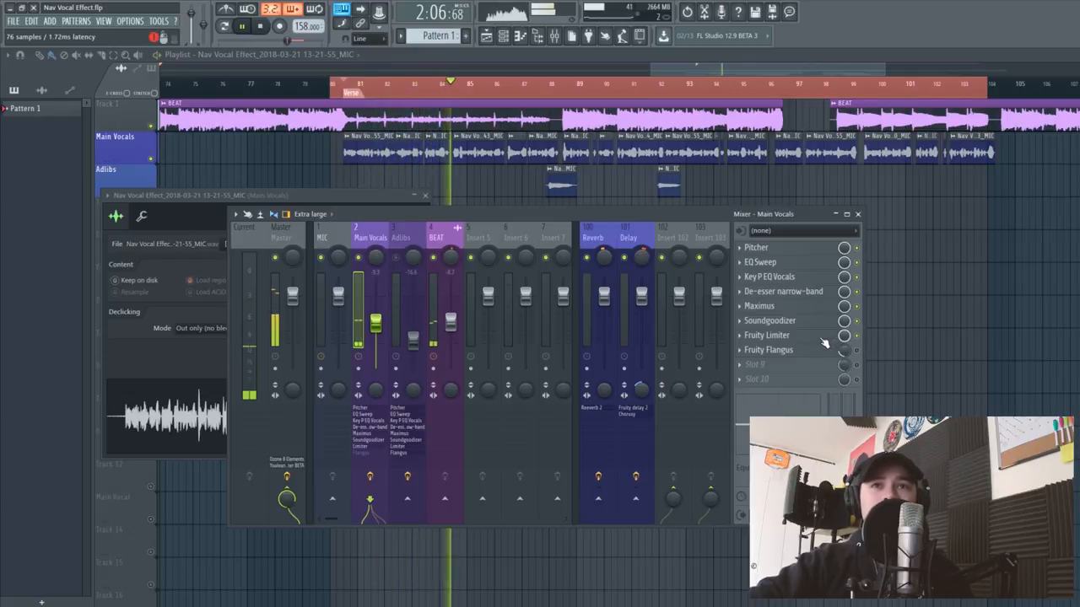
pyautogui.click(822, 337)
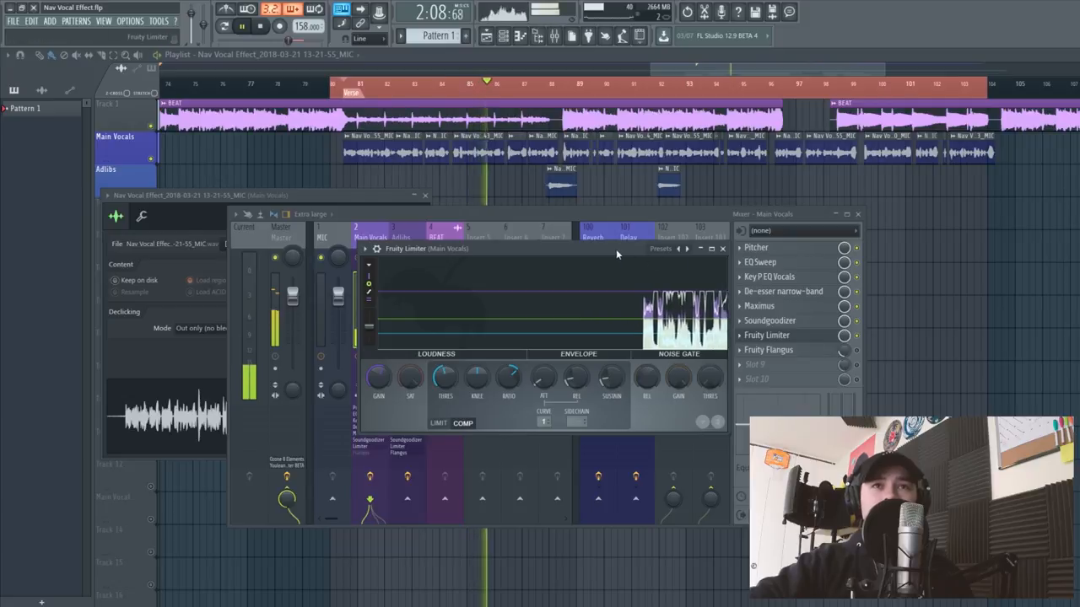
pyautogui.moveTo(616, 249); pyautogui.dragTo(547, 221)
pyautogui.press('space')
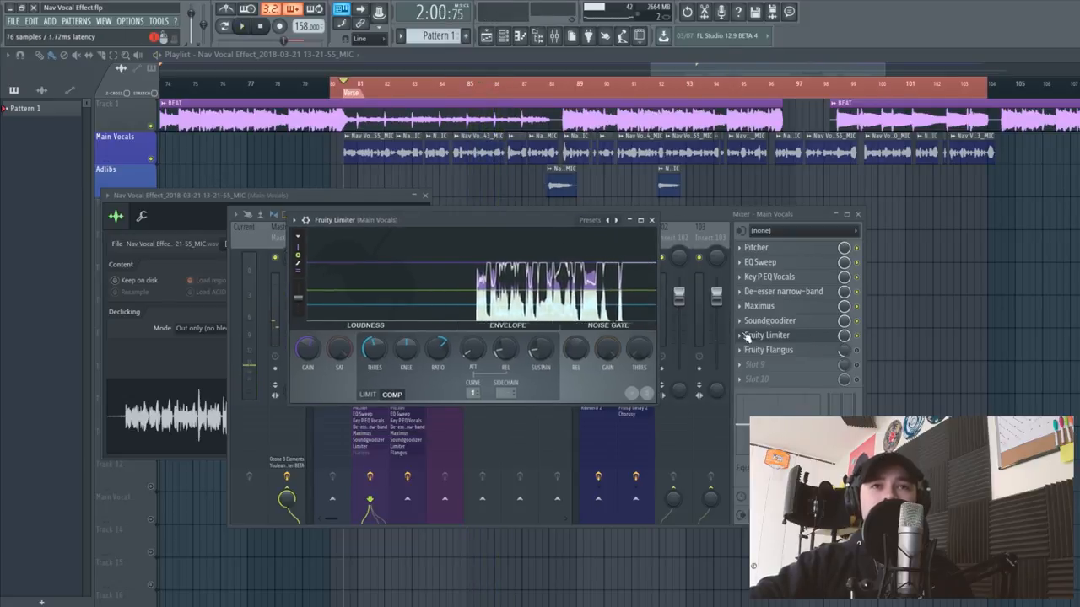
pyautogui.click(746, 336)
pyautogui.moveTo(538, 218); pyautogui.dragTo(547, 222)
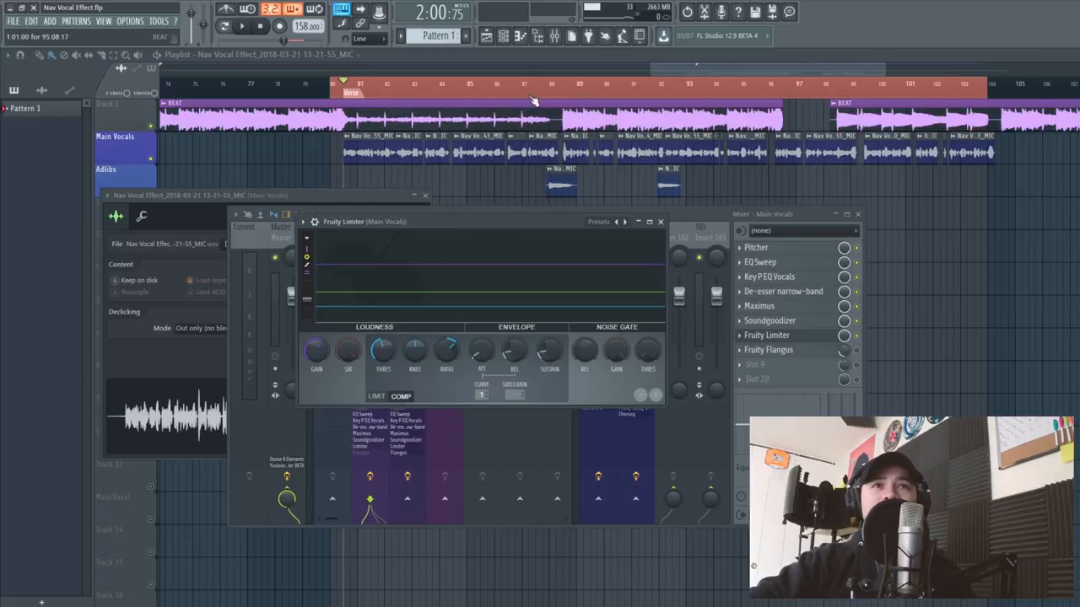
pyautogui.scroll(3, 485, 150)
pyautogui.scroll(3, 472, 142)
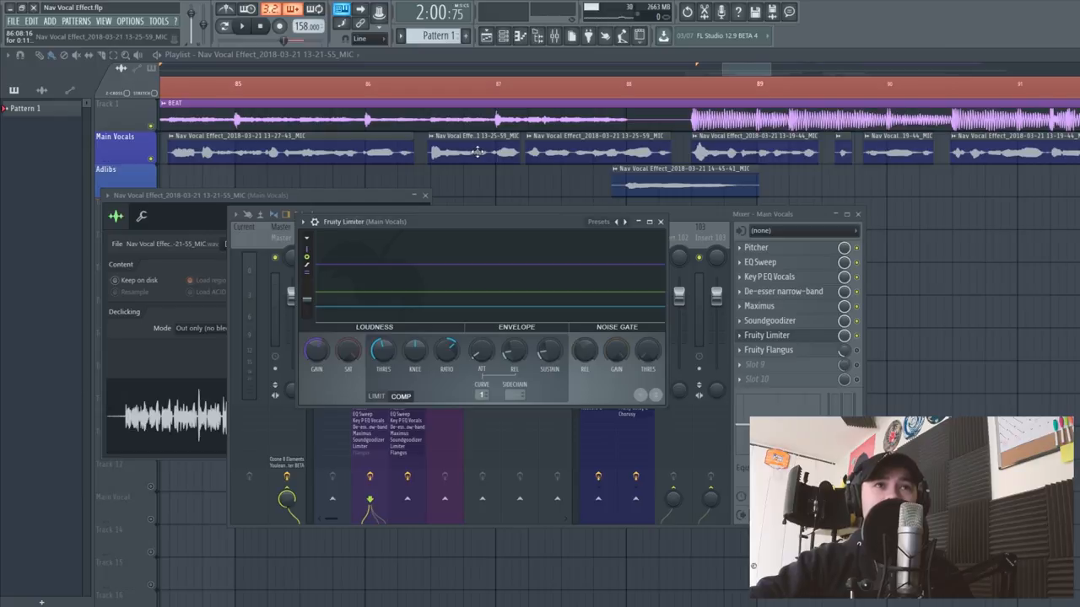
# - Switch the Fruity Limiter to LIMIT mode and audition the vocals through it
pyautogui.click(380, 395)
pyautogui.press('space')
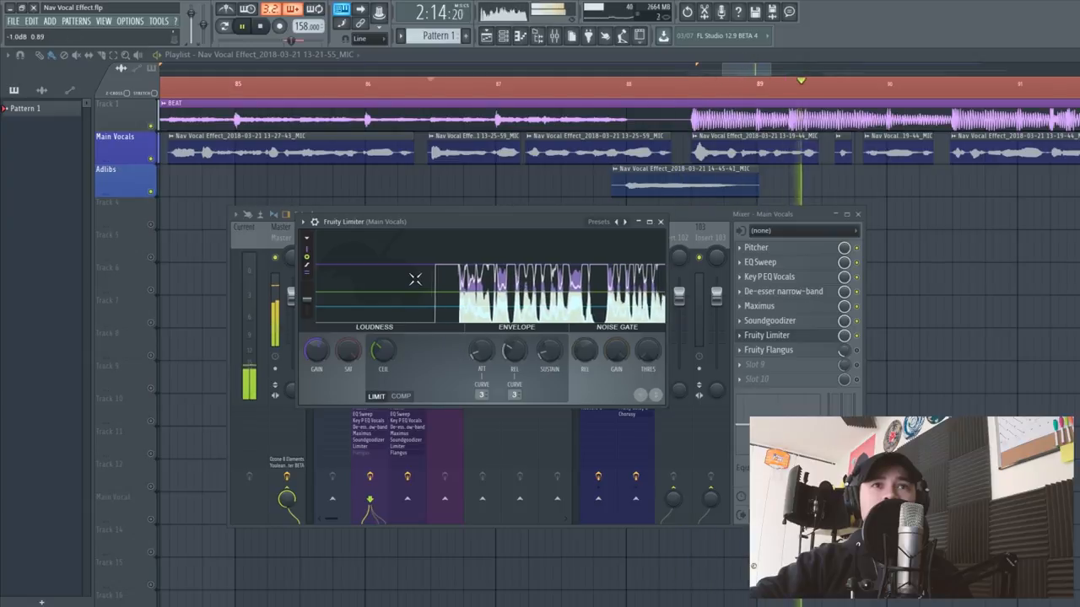
pyautogui.press('space')
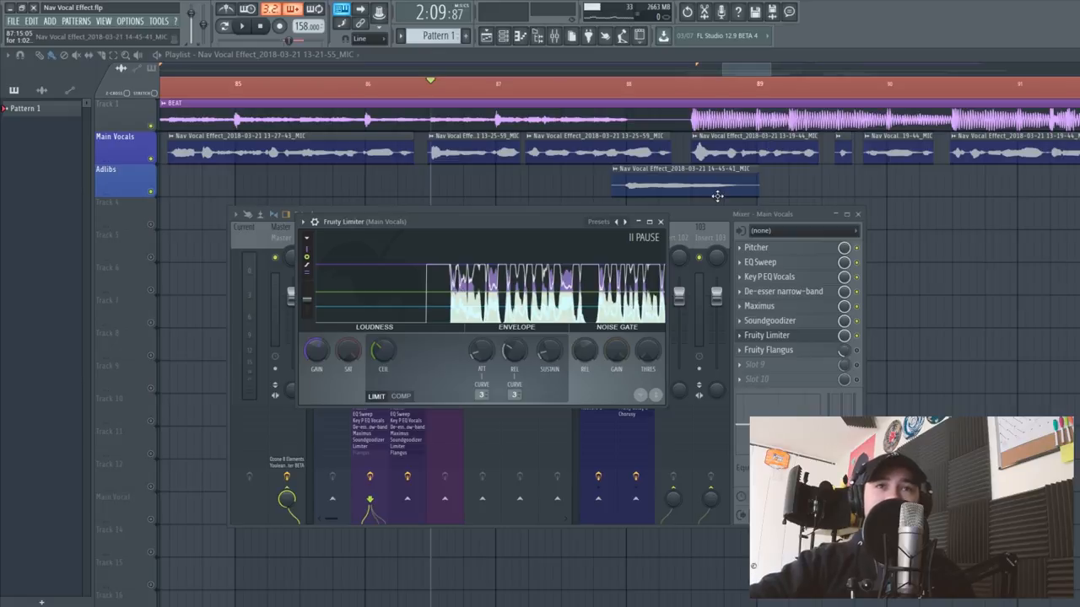
# - Bring up the Main Vocals Fruity Flangus settings with the effect enabled
pyautogui.click(796, 353)
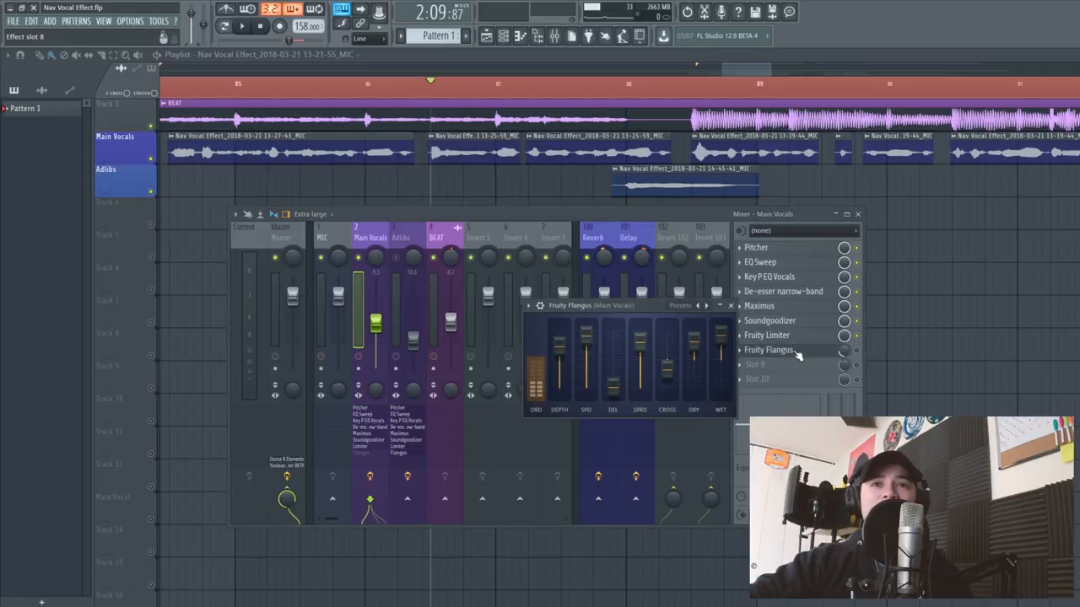
pyautogui.moveTo(641, 306); pyautogui.dragTo(552, 290)
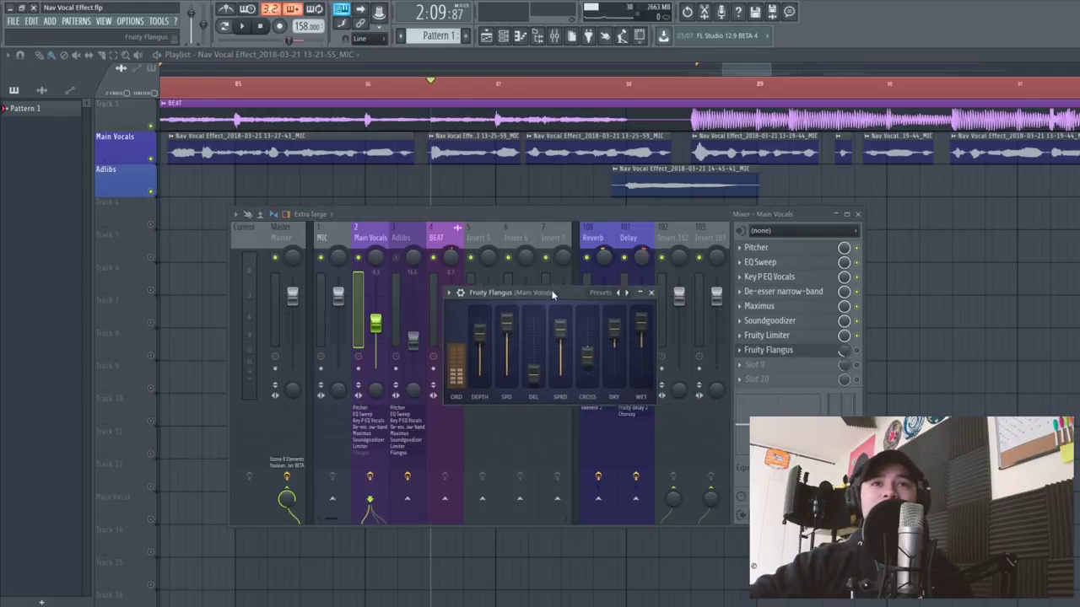
pyautogui.click(857, 352)
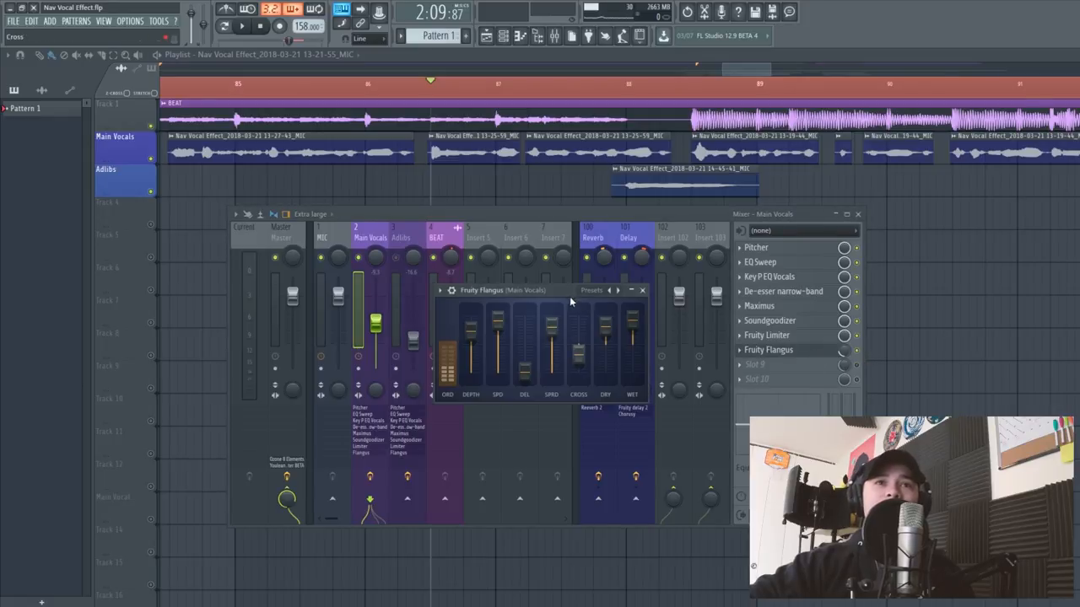
pyautogui.moveTo(569, 296); pyautogui.dragTo(580, 289)
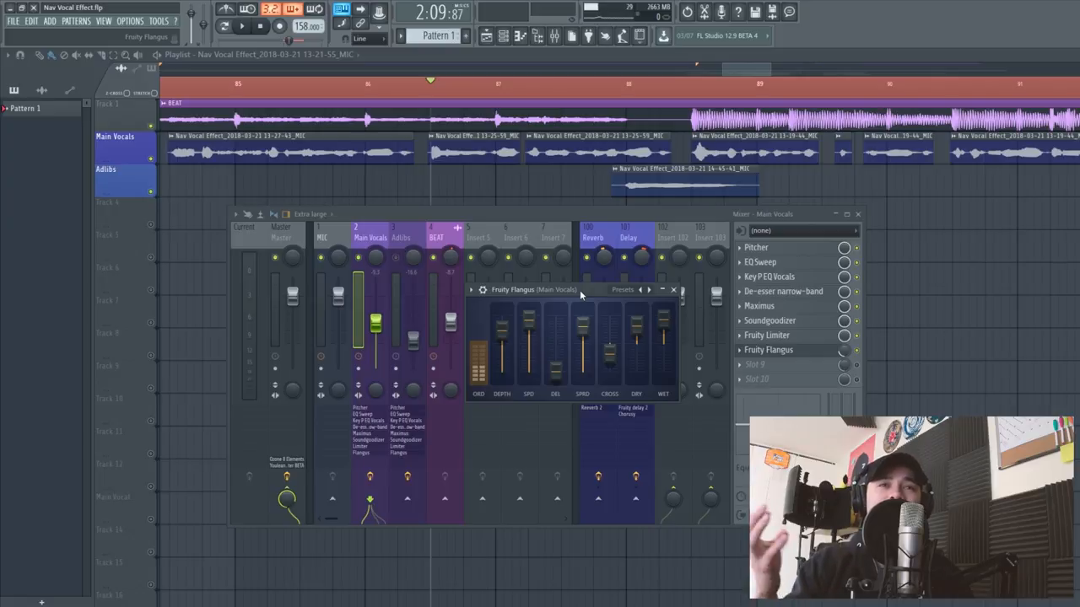
pyautogui.moveTo(580, 289); pyautogui.dragTo(584, 286)
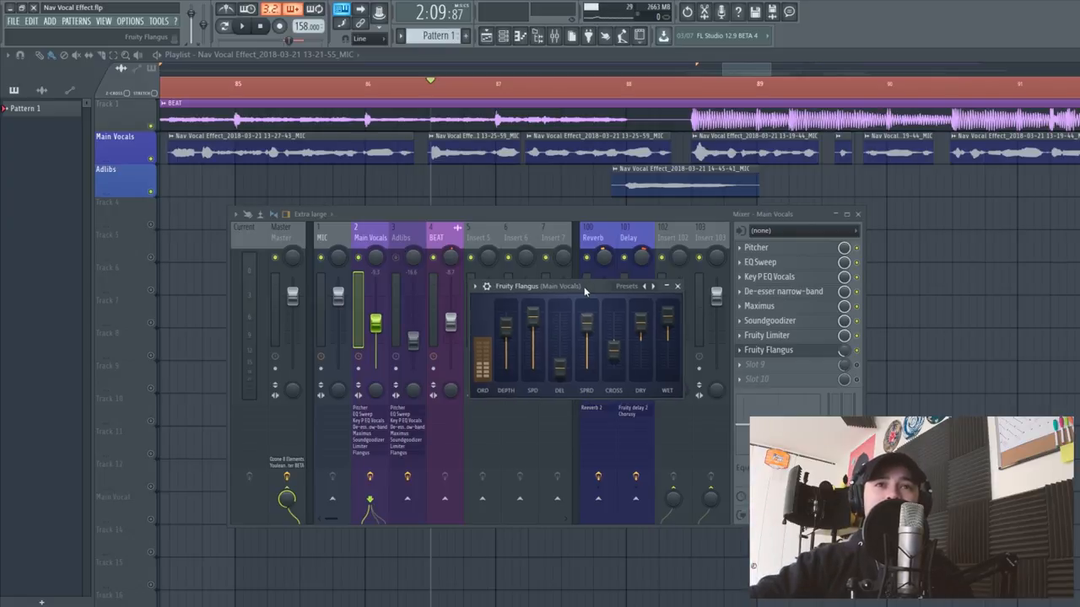
# - Audition the vocals against the beat with Fruity Flangus toggled via its slot LED
pyautogui.click(857, 350)
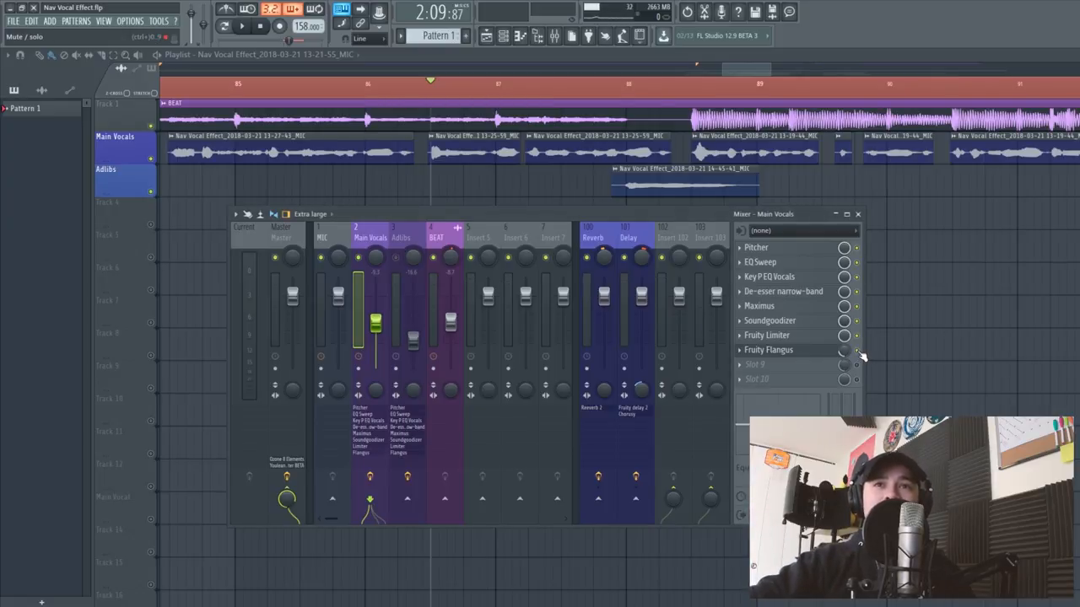
pyautogui.click(857, 350)
pyautogui.press('space')
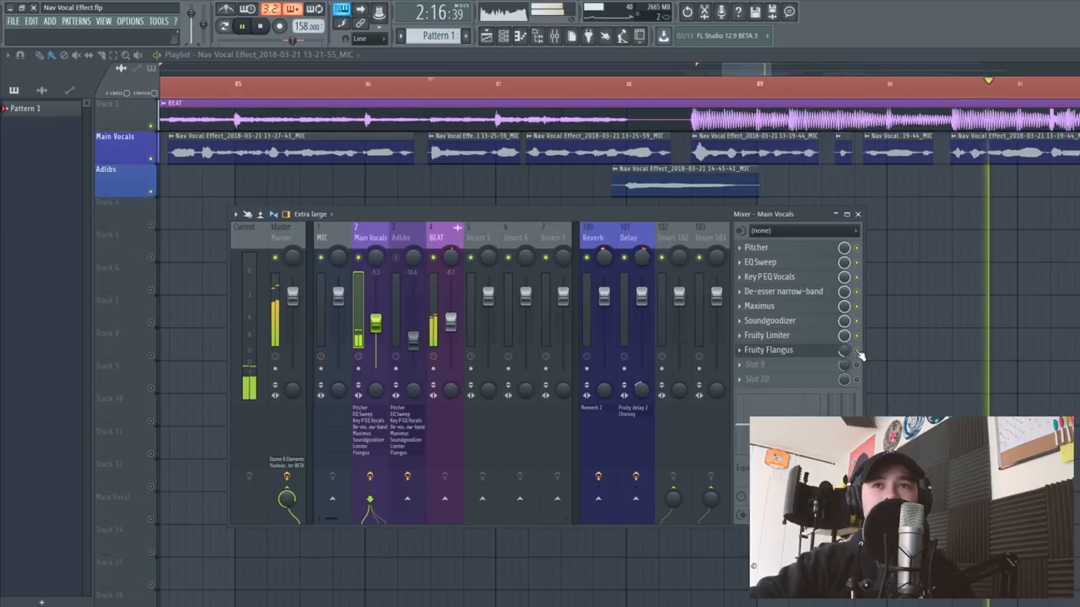
pyautogui.press('space')
pyautogui.press('space')
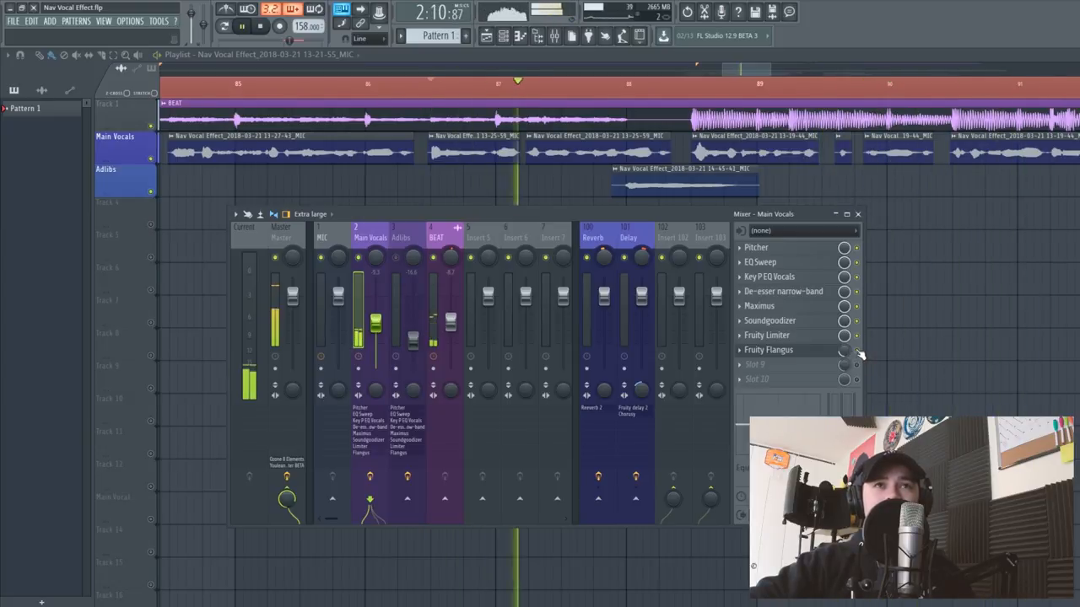
# - Switch Fruity Flangus off on Main Vocals and audition the vocals again
pyautogui.click(855, 351)
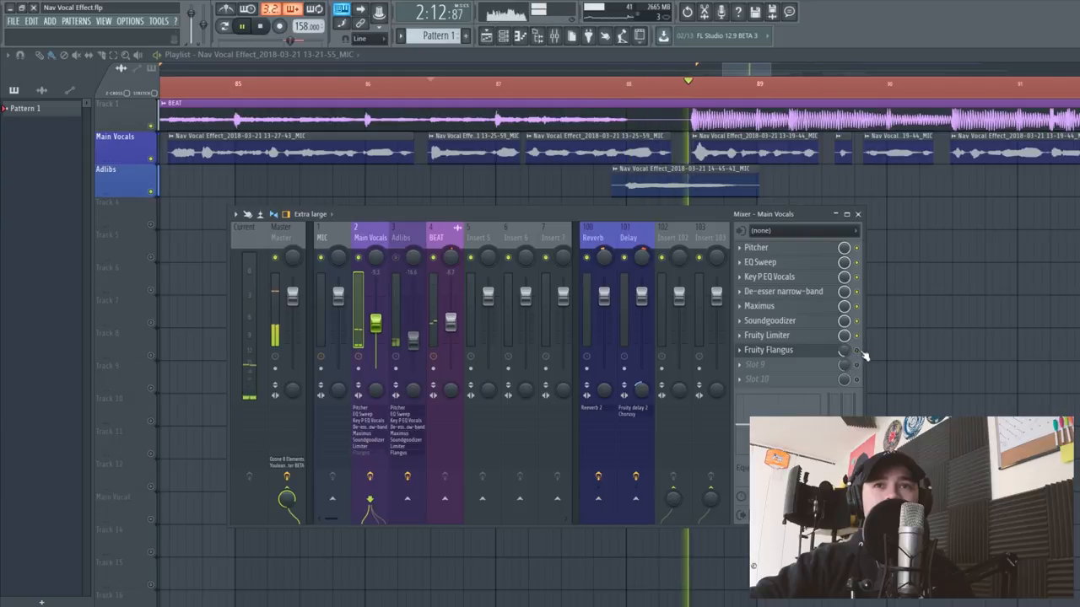
pyautogui.press('space')
pyautogui.click(434, 261)
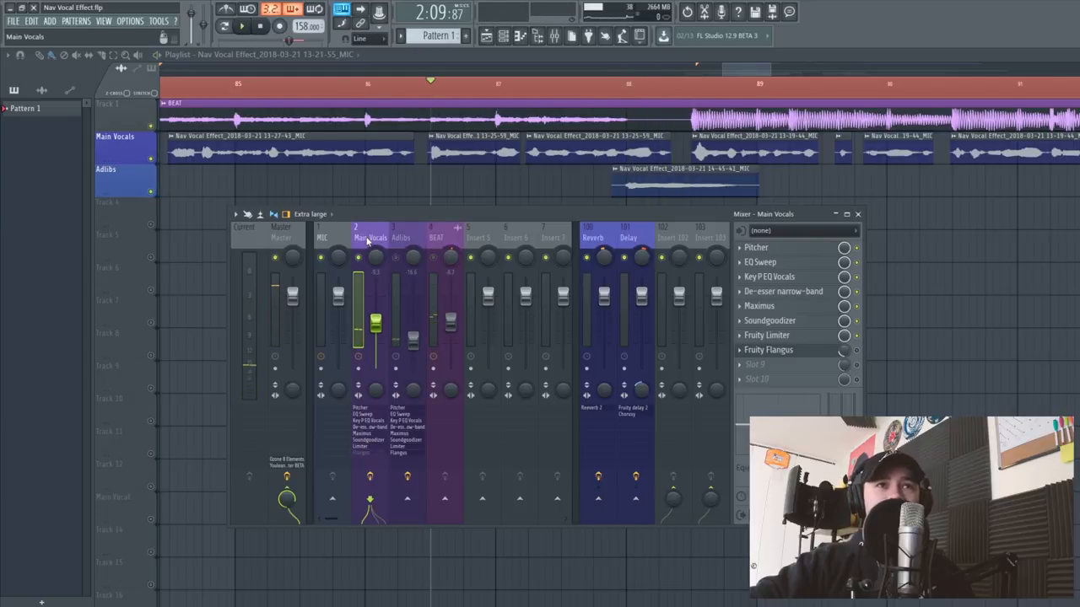
pyautogui.press('space')
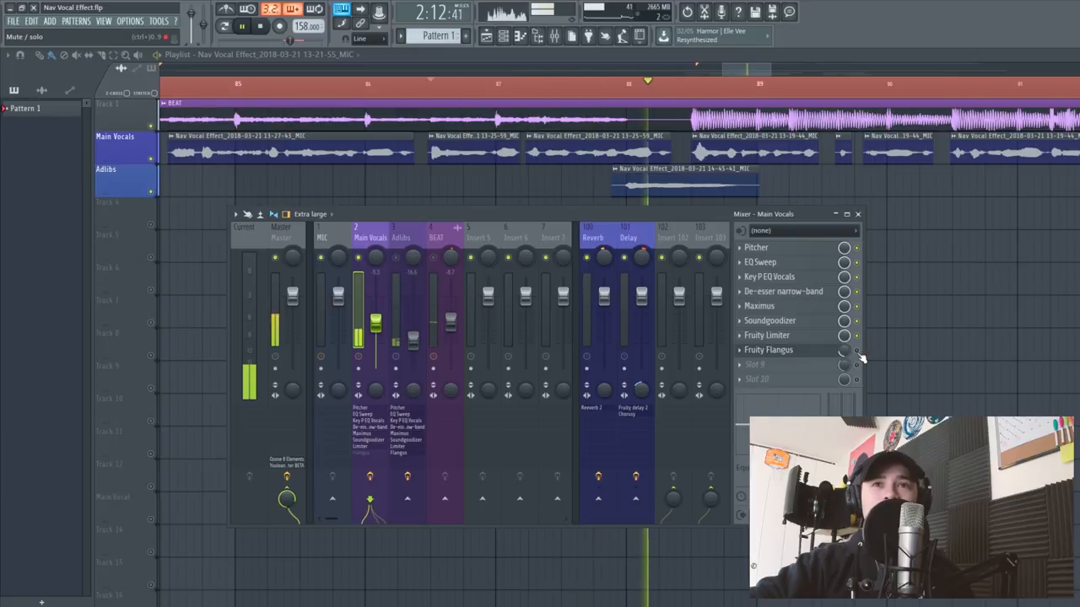
pyautogui.press('space')
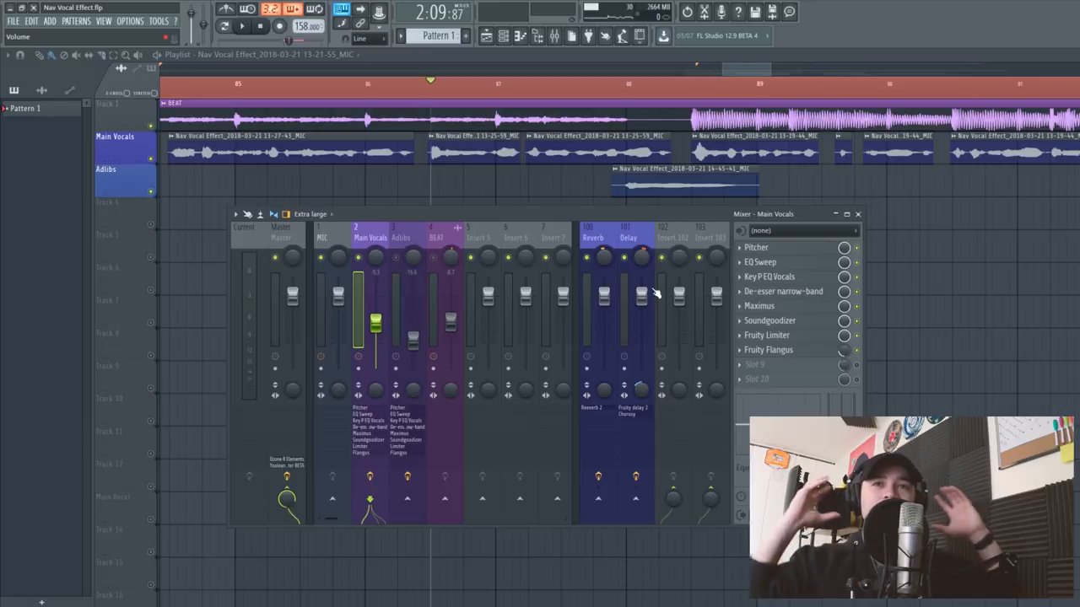
# - Lower the Adlibs EQ Sweep band 1 high-pass cutoff from 268 Hz to 168 Hz
pyautogui.click(401, 235)
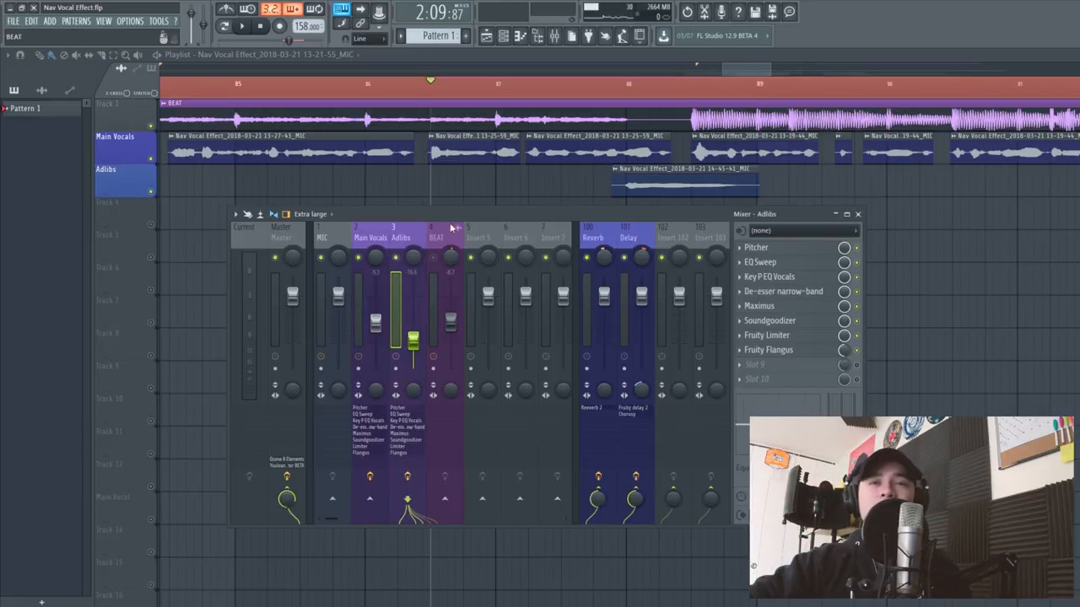
pyautogui.click(784, 280)
pyautogui.click(782, 266)
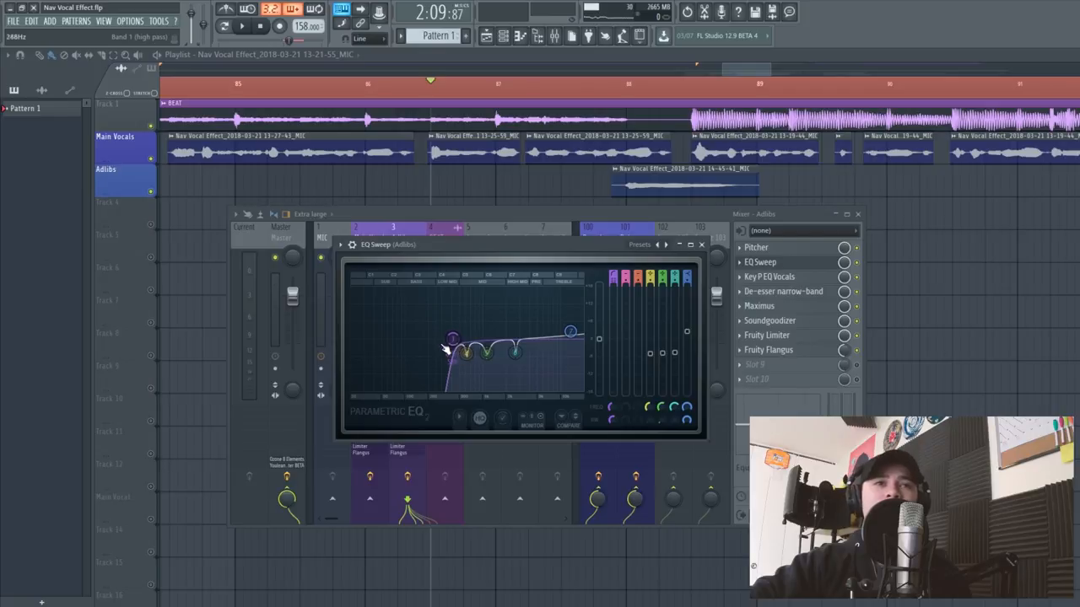
pyautogui.moveTo(445, 349); pyautogui.dragTo(420, 346)
pyautogui.click(701, 244)
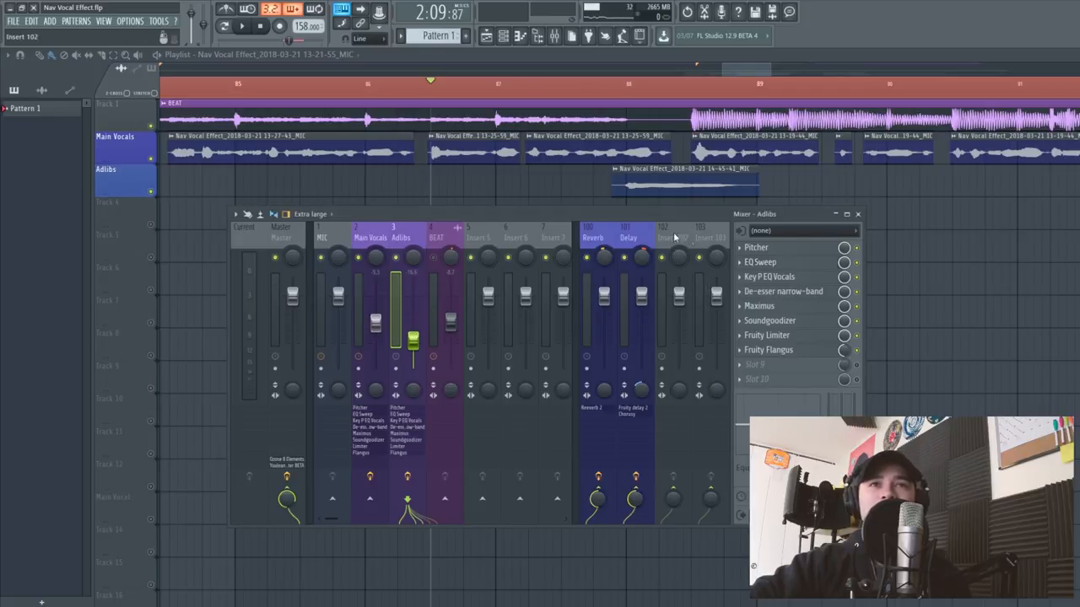
# - Play the adlibs back from bar 8 to check the new cutoff
pyautogui.click(622, 96)
pyautogui.press('F9')
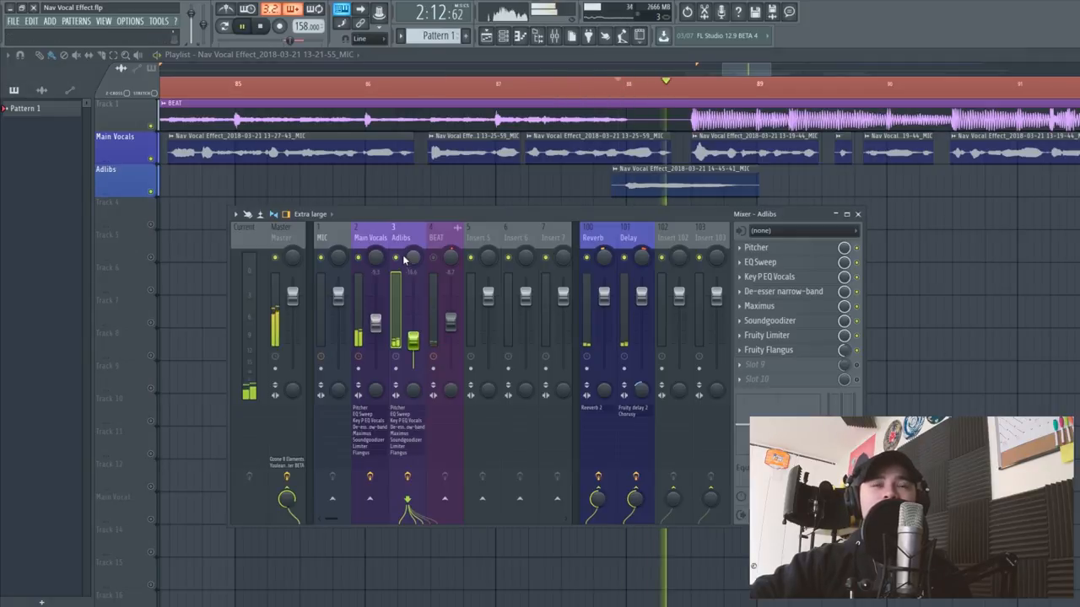
pyautogui.press('space')
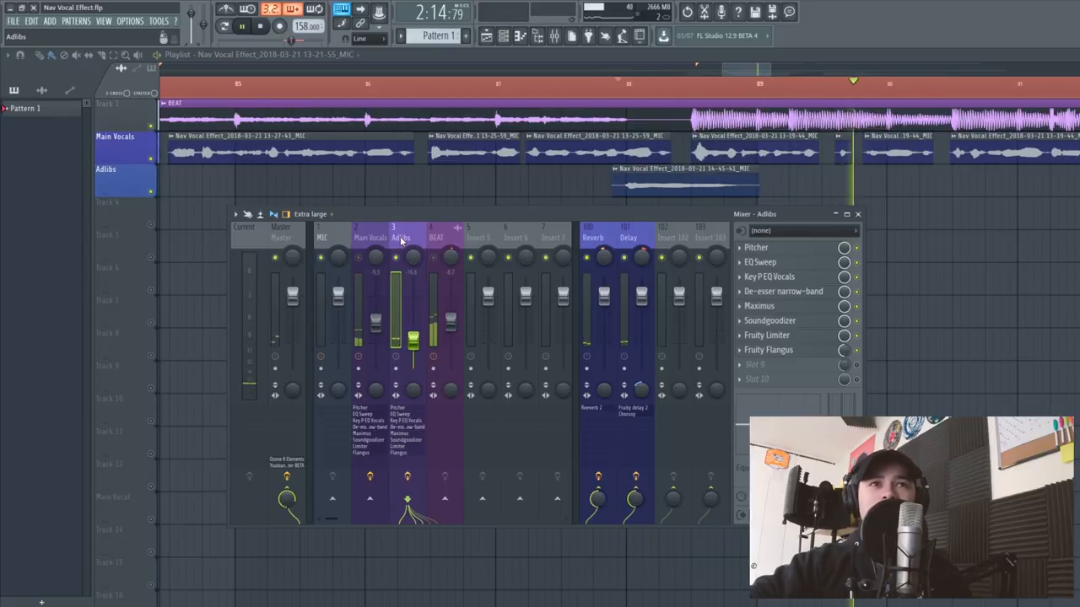
pyautogui.press('space')
pyautogui.press('space')
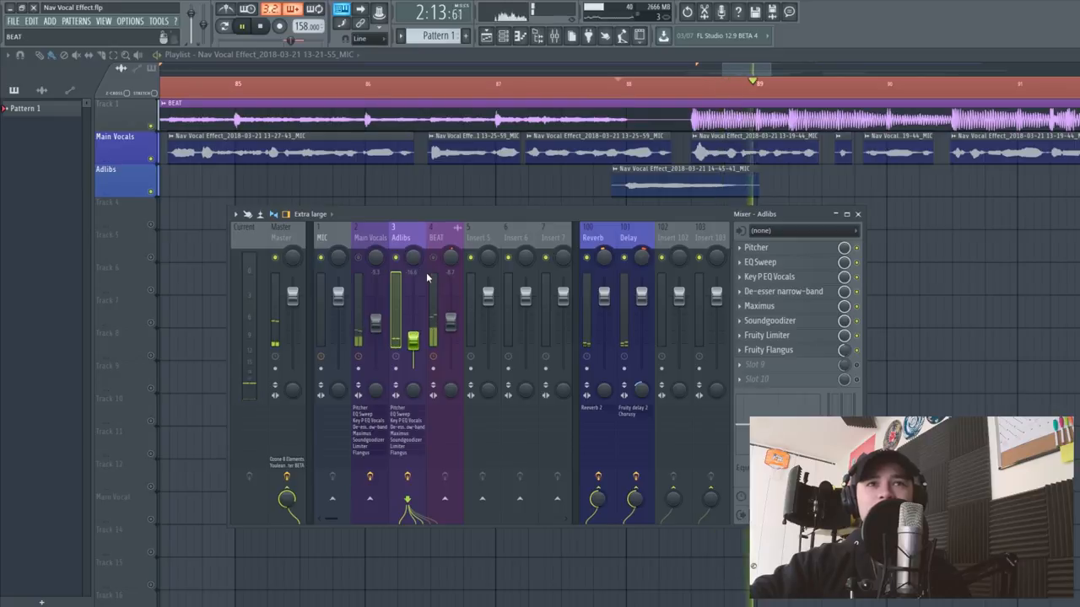
pyautogui.press('space')
# - Review the Fruity Reeverb 2 settings on the Reverb send bus
pyautogui.click(589, 241)
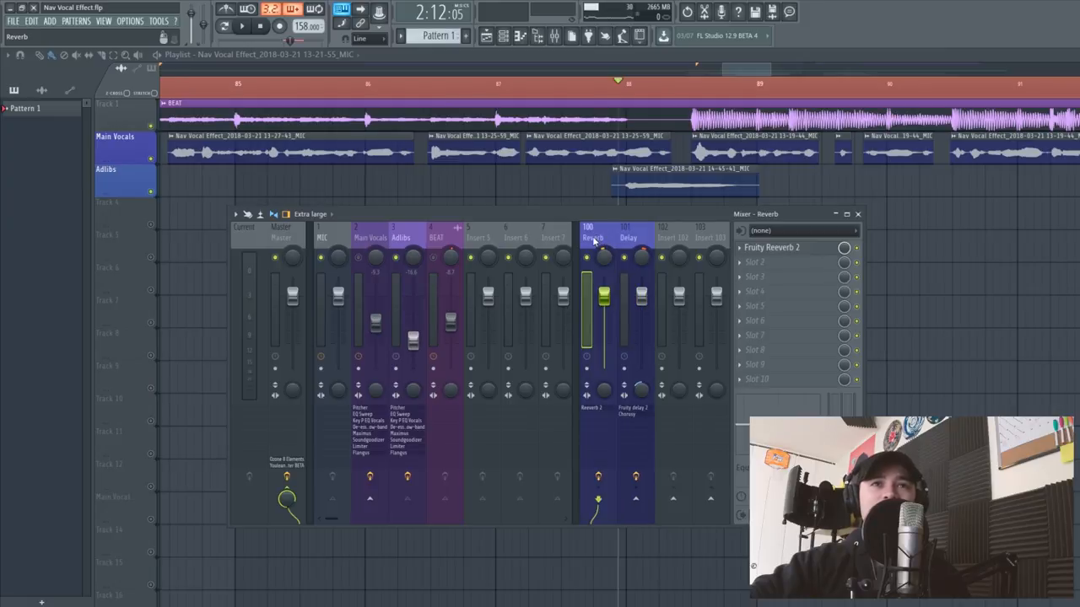
pyautogui.click(776, 248)
pyautogui.moveTo(629, 290); pyautogui.dragTo(451, 328)
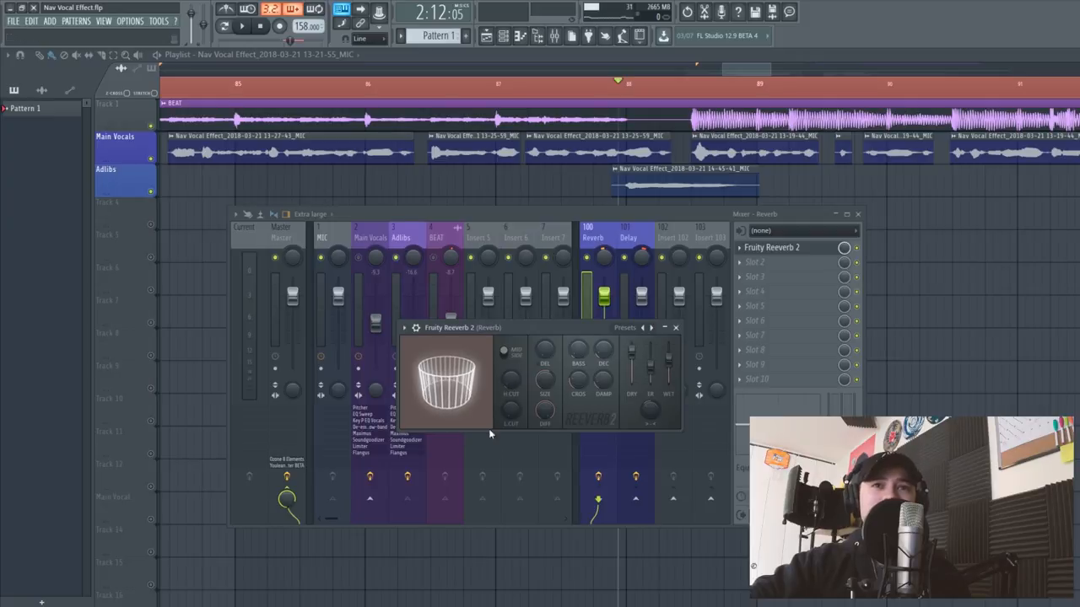
pyautogui.click(675, 327)
# - Set the Delay send's Fruity delay 2 time to 4 steps
pyautogui.click(395, 241)
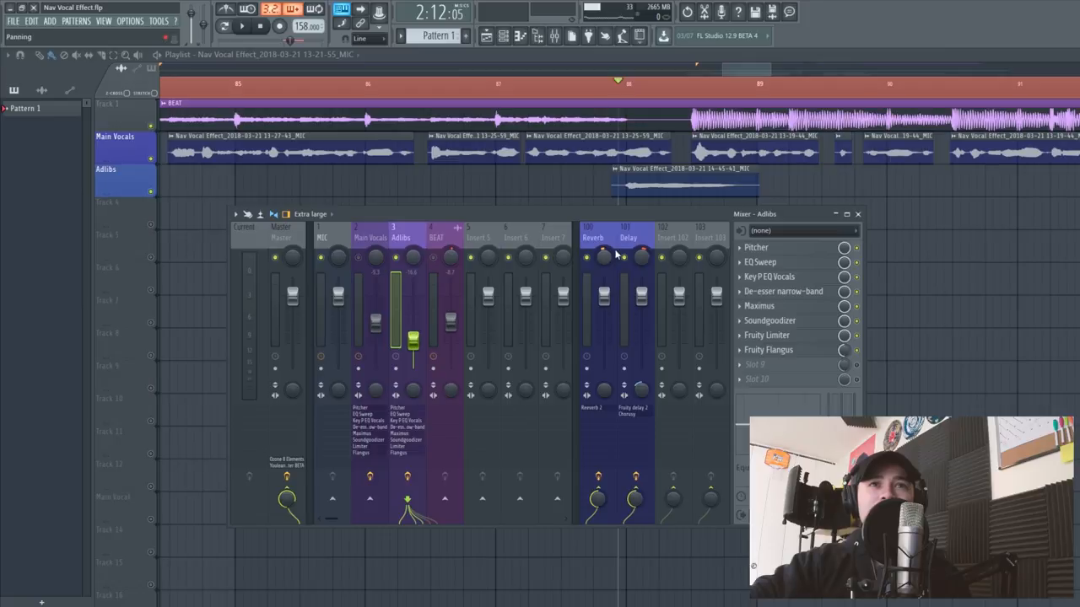
pyautogui.click(632, 245)
pyautogui.click(763, 249)
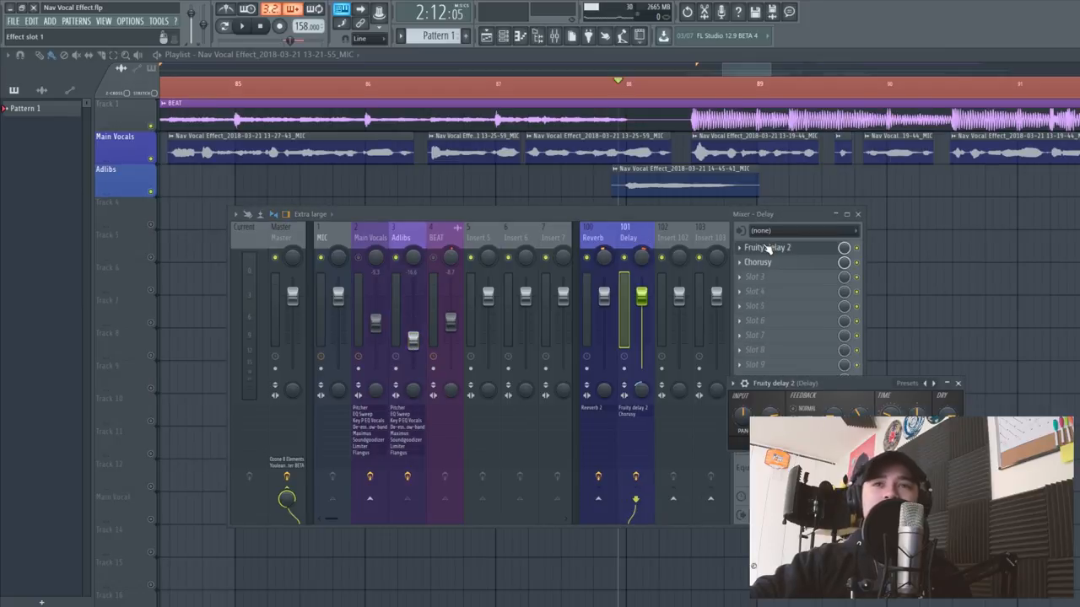
pyautogui.moveTo(835, 383); pyautogui.dragTo(469, 290)
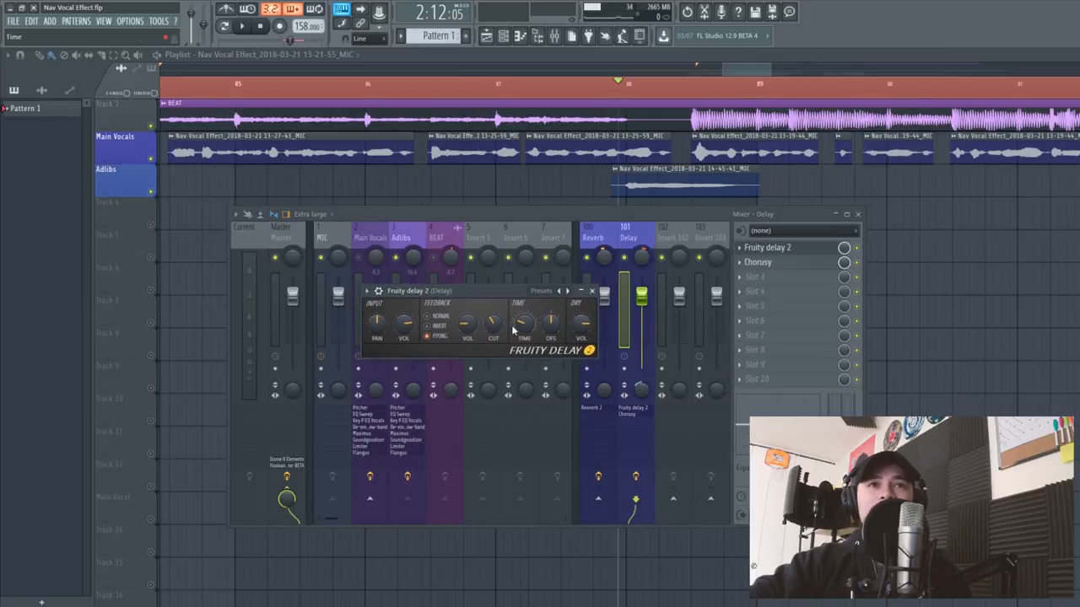
pyautogui.rightClick(529, 327)
pyautogui.moveTo(564, 337)
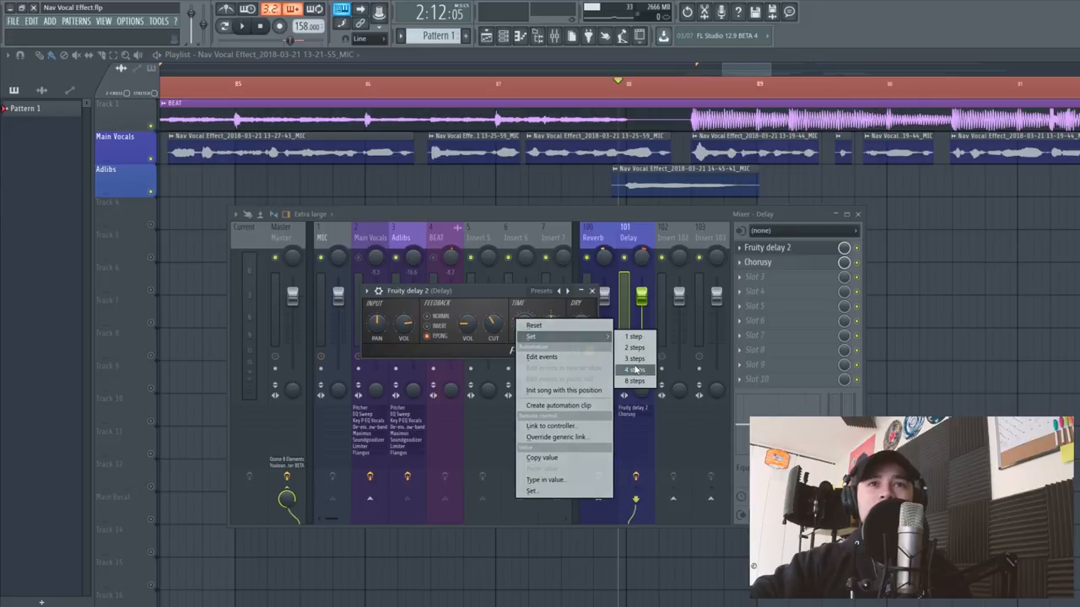
pyautogui.click(635, 368)
pyautogui.moveTo(506, 291); pyautogui.dragTo(535, 296)
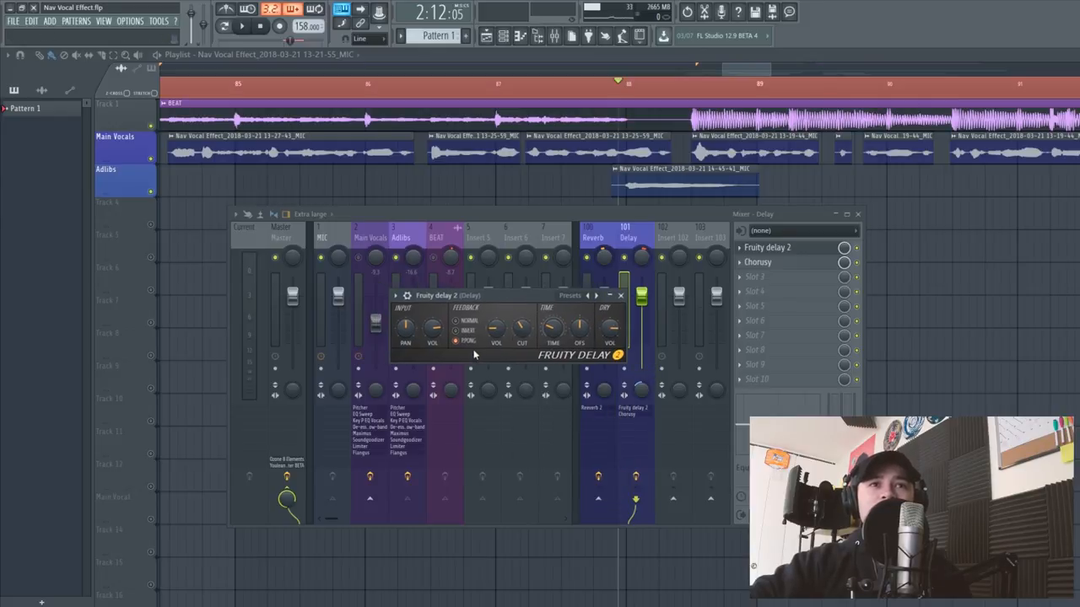
pyautogui.click(620, 296)
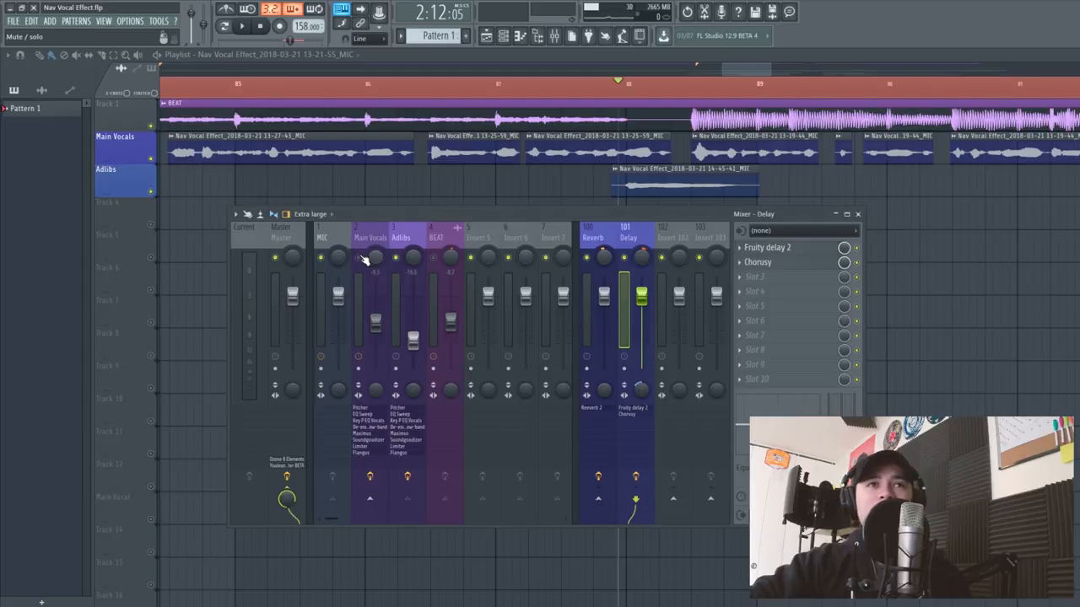
# - Route Main Vocals into the Delay send and play back to hear the sends
pyautogui.click(364, 260)
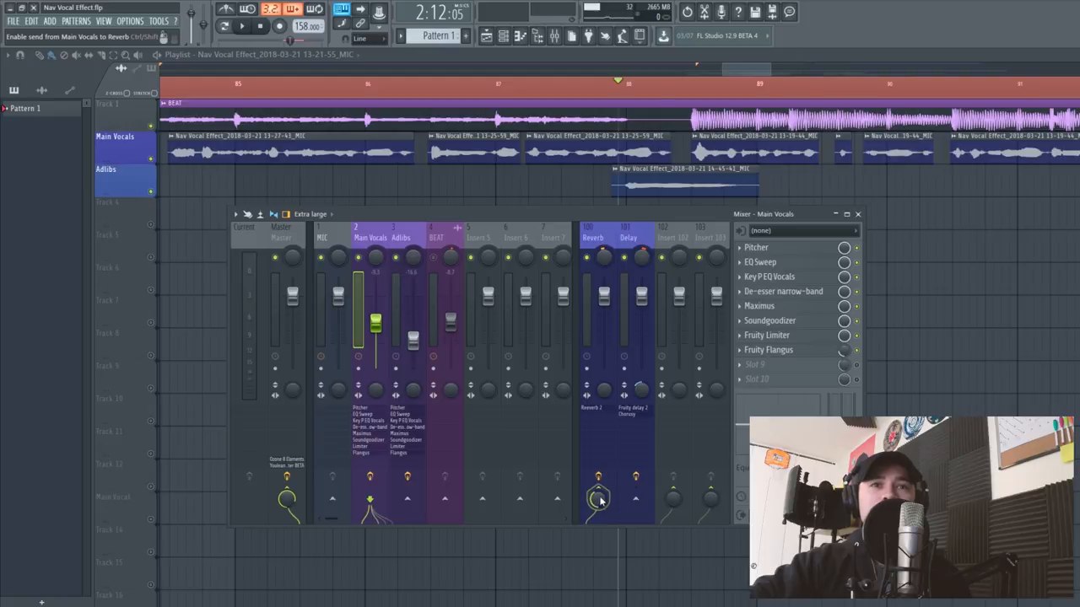
pyautogui.click(636, 498)
pyautogui.press('space')
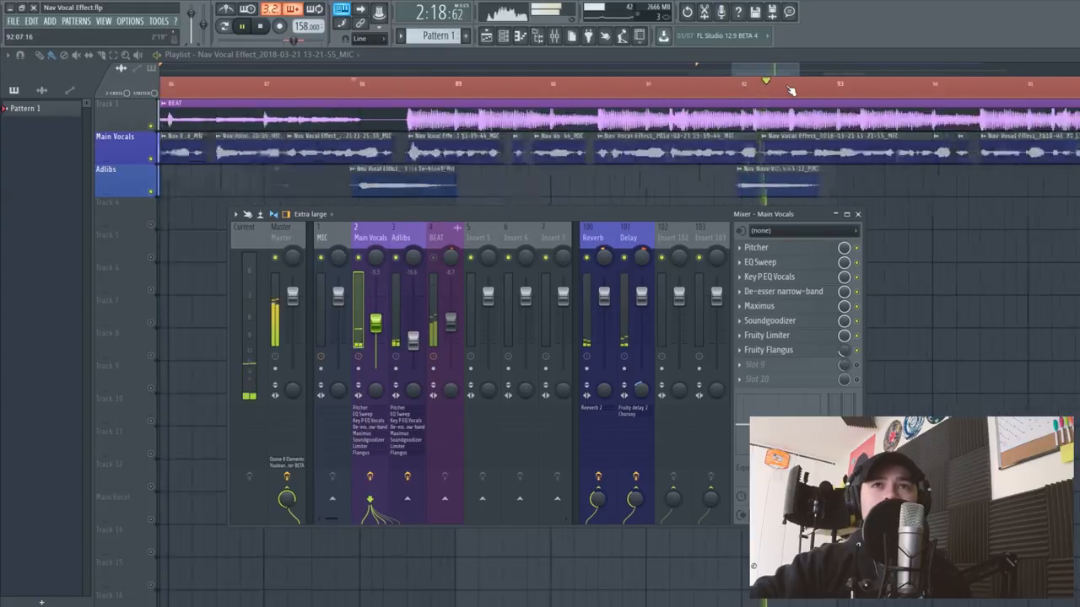
pyautogui.press('space')
pyautogui.click(284, 239)
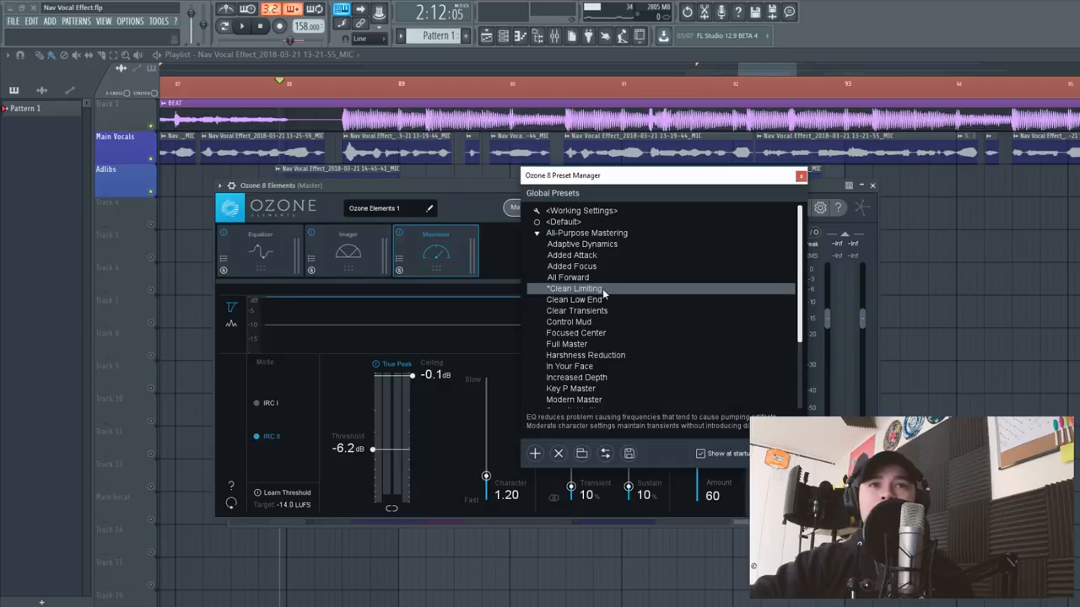
pyautogui.click(803, 178)
pyautogui.click(609, 210)
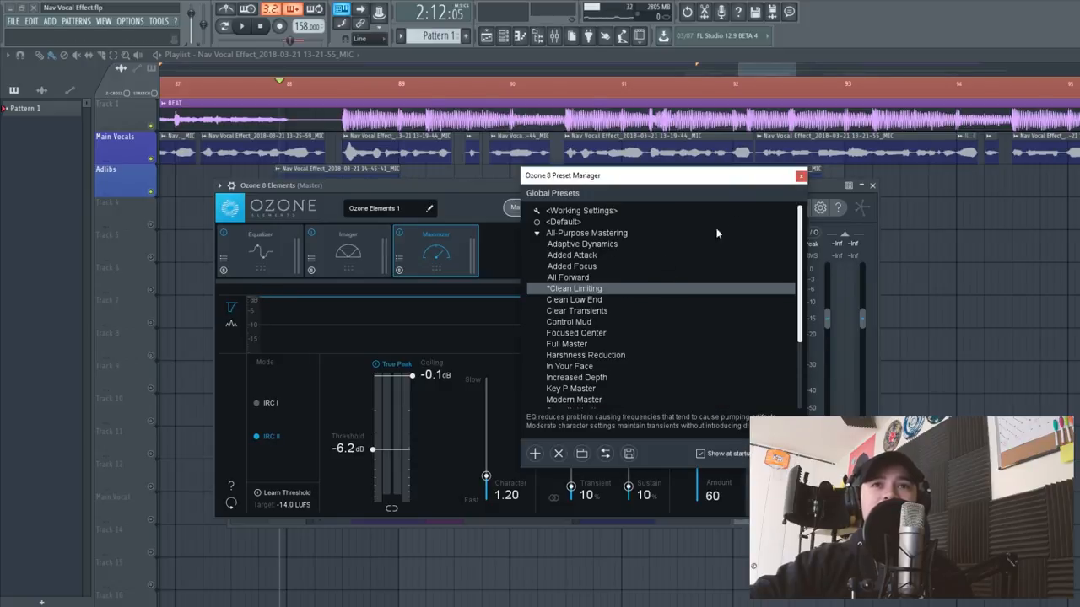
pyautogui.click(799, 178)
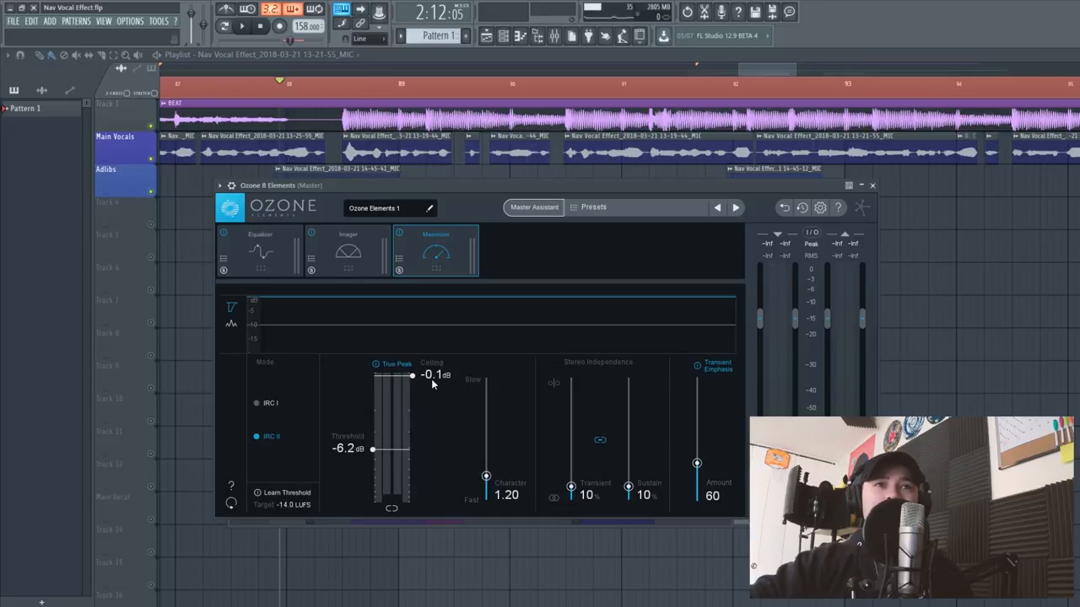
pyautogui.press('F9')
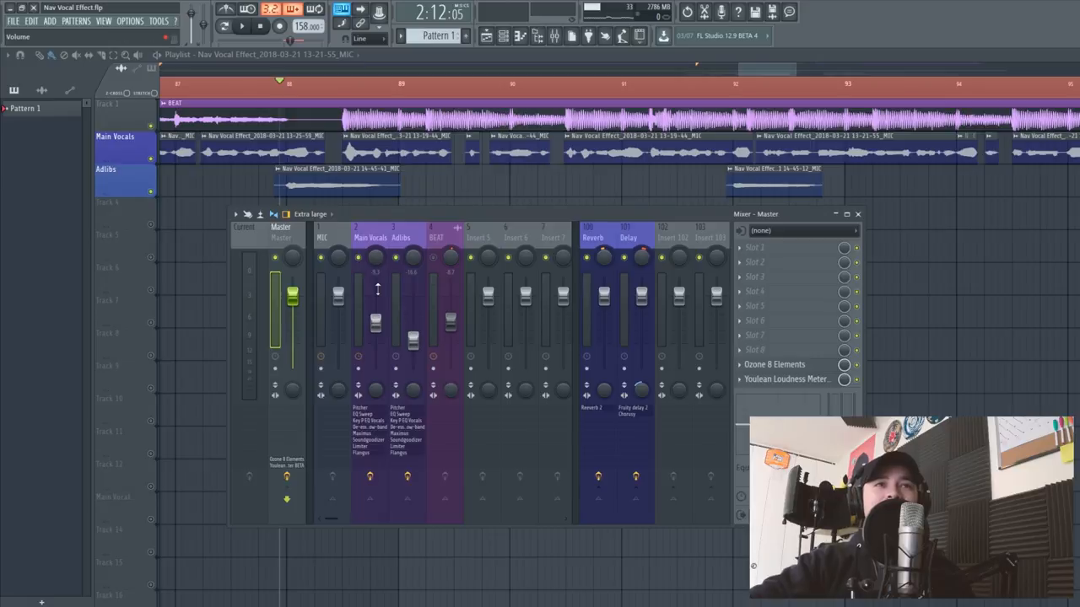
pyautogui.click(291, 467)
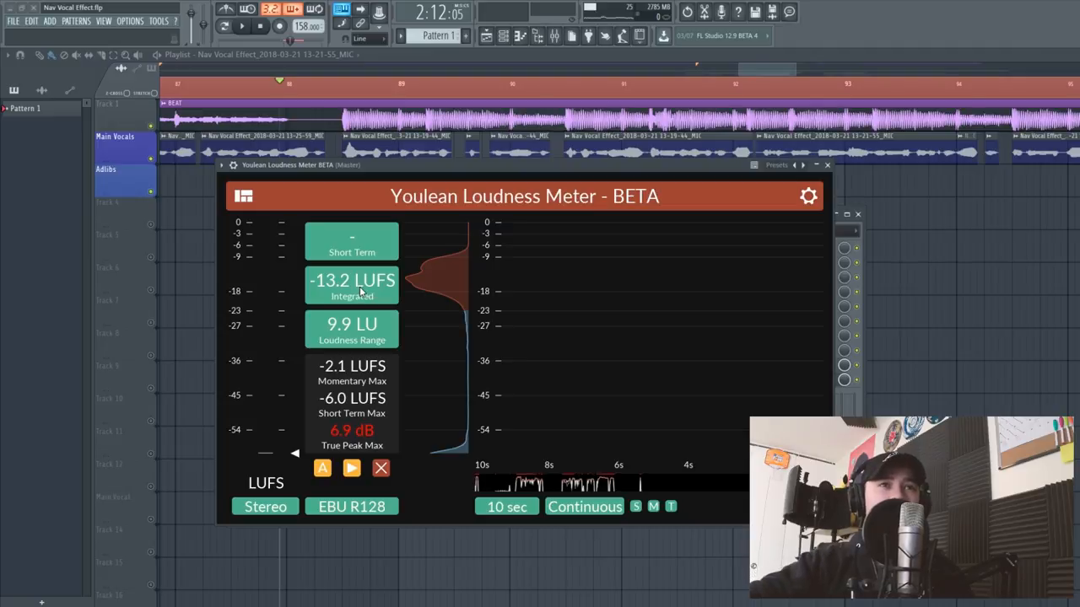
pyautogui.click(827, 166)
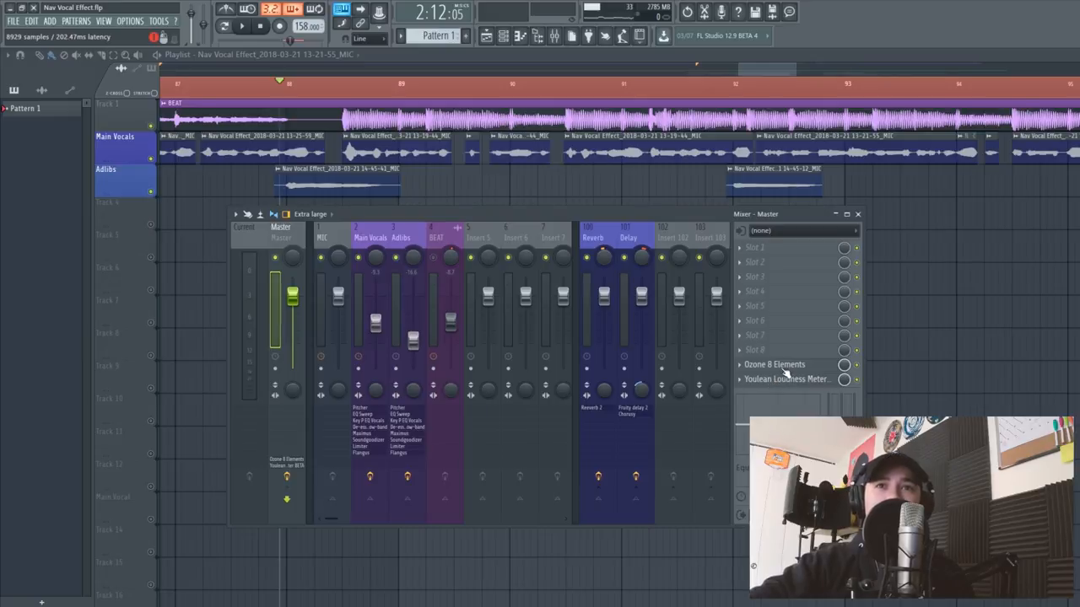
pyautogui.click(781, 367)
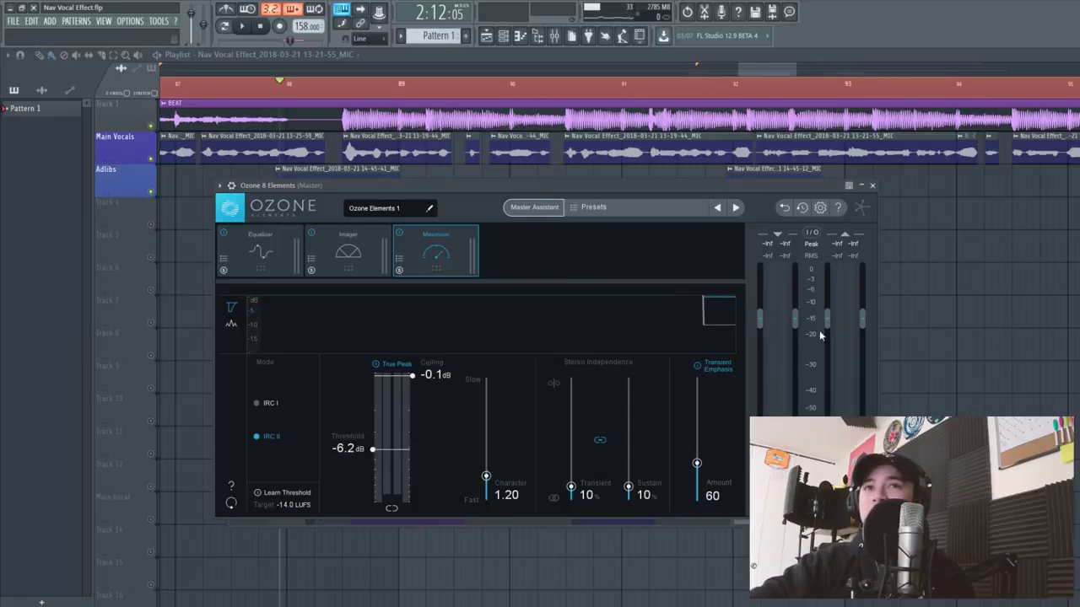
pyautogui.click(873, 186)
pyautogui.moveTo(604, 216); pyautogui.dragTo(629, 213)
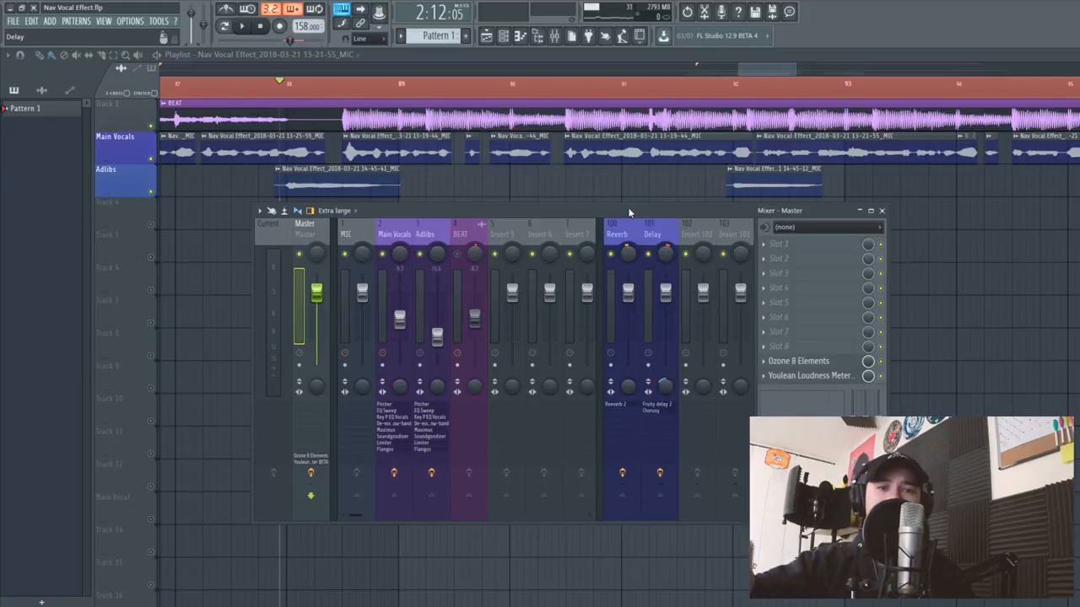
# - Show the Main Vocals insert's full effect chain from Pitcher through Fruity Flangus
pyautogui.click(402, 234)
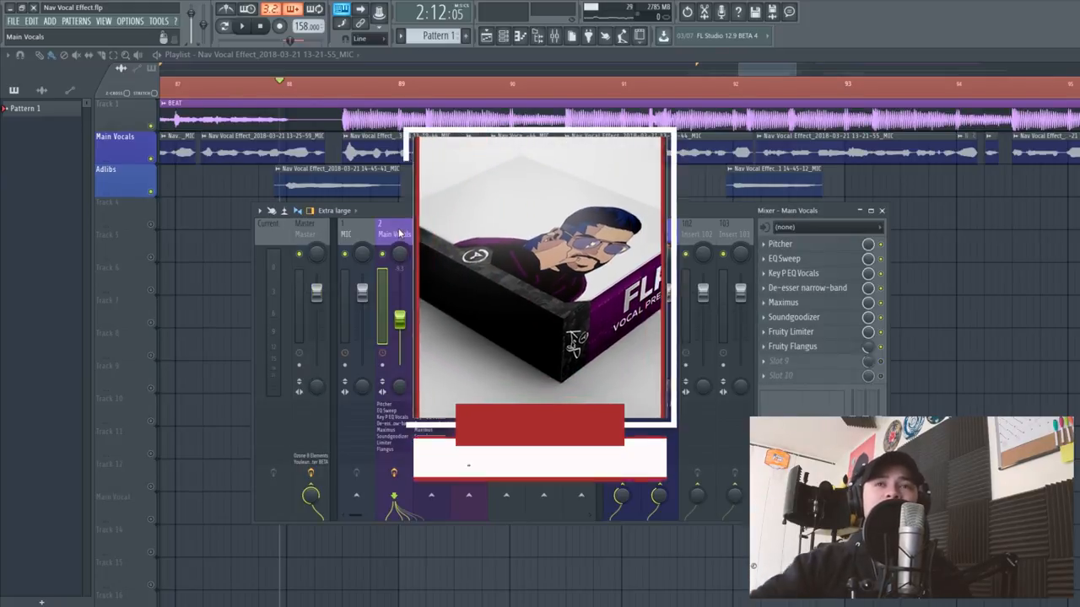